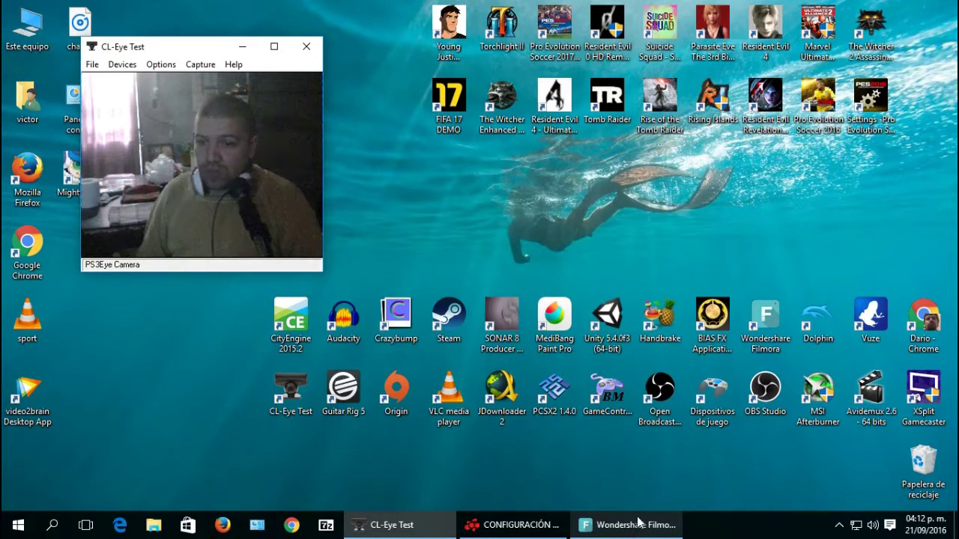
Bring up the Radeon settings window and move the CL-Eye Test camera preview clear of it
left_click(533, 528)
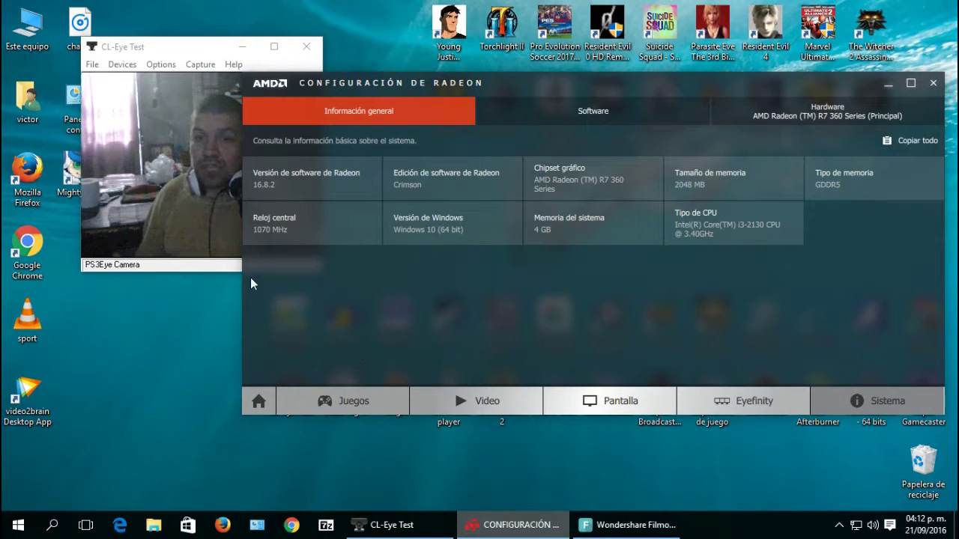
left_click(205, 212)
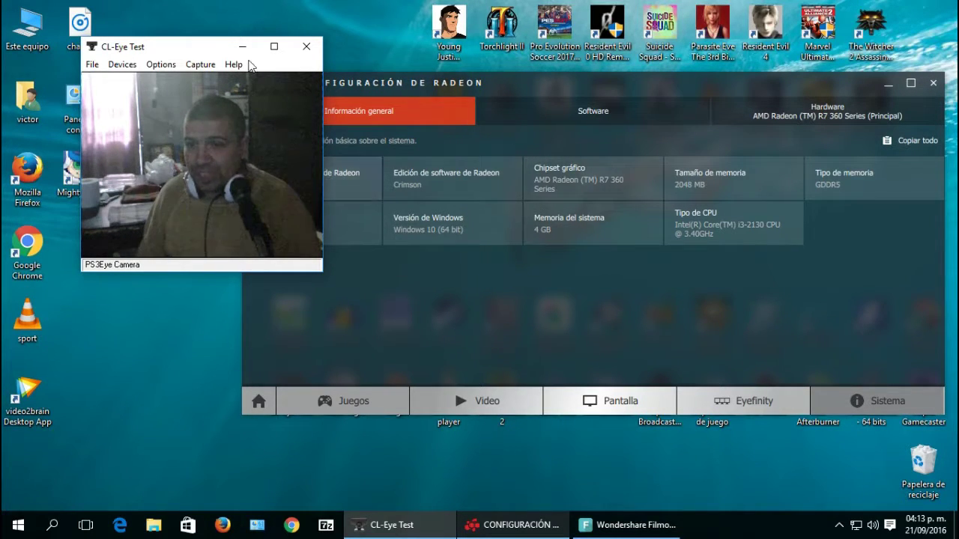
left_click_drag(203, 47, 120, 44)
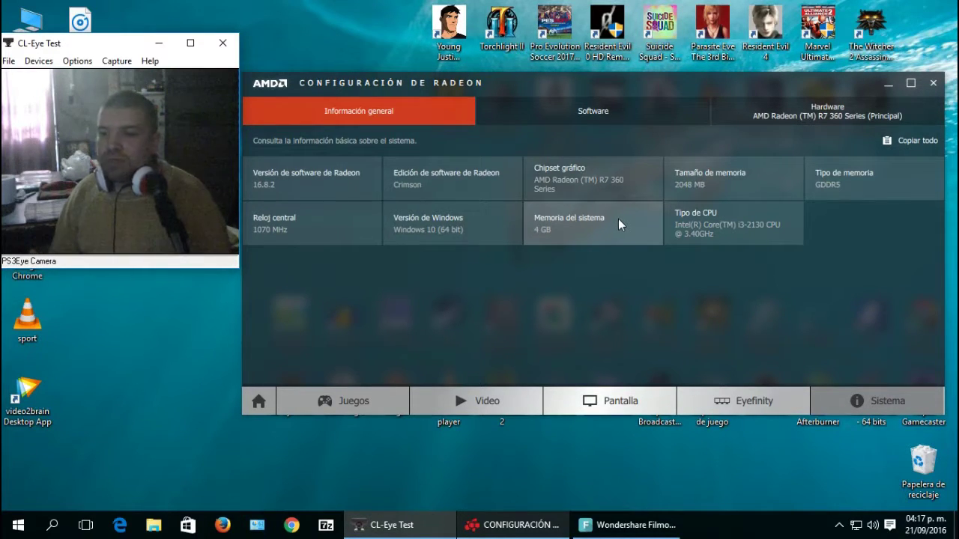
Review the Radeon notifications, the installed and available driver versions and the system overview, and close the Radeon settings
left_click(255, 400)
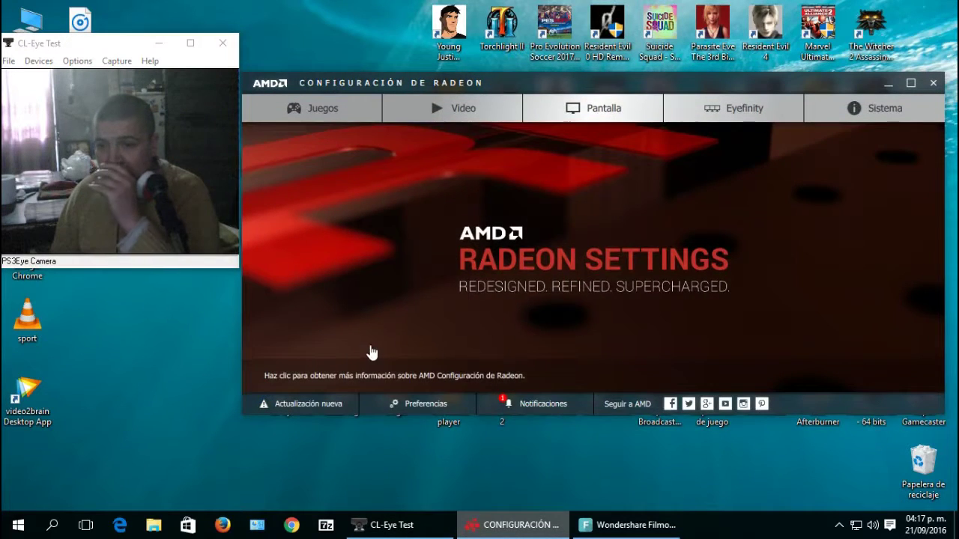
left_click(558, 411)
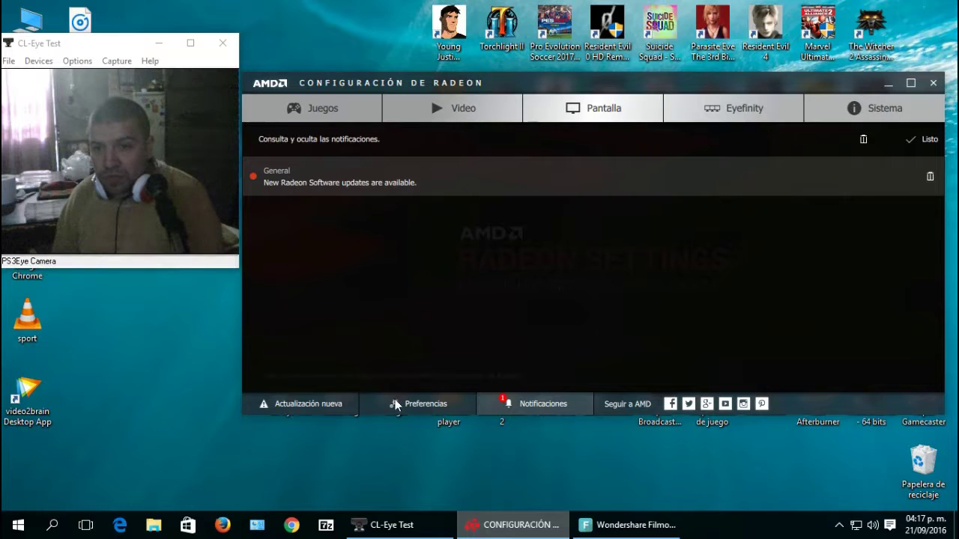
left_click(308, 405)
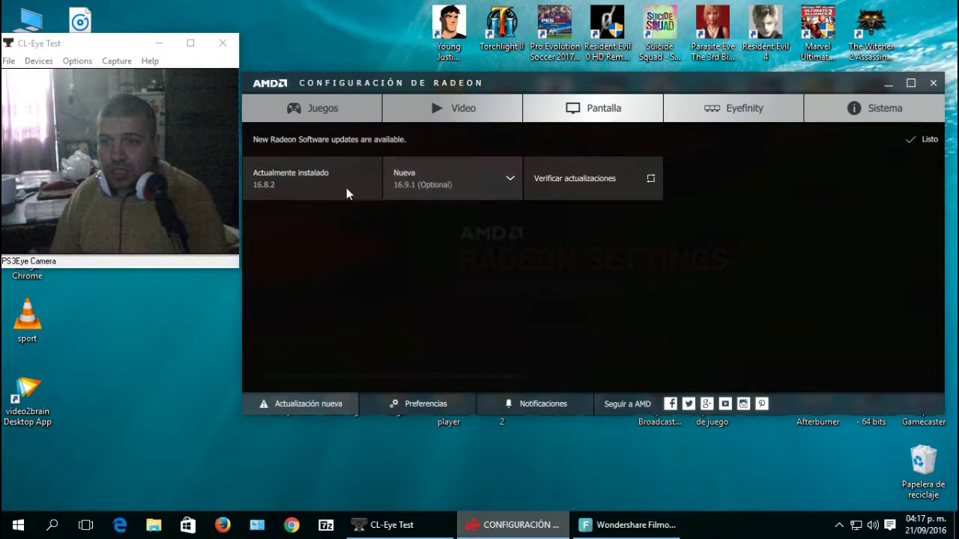
mouse_move(281, 193)
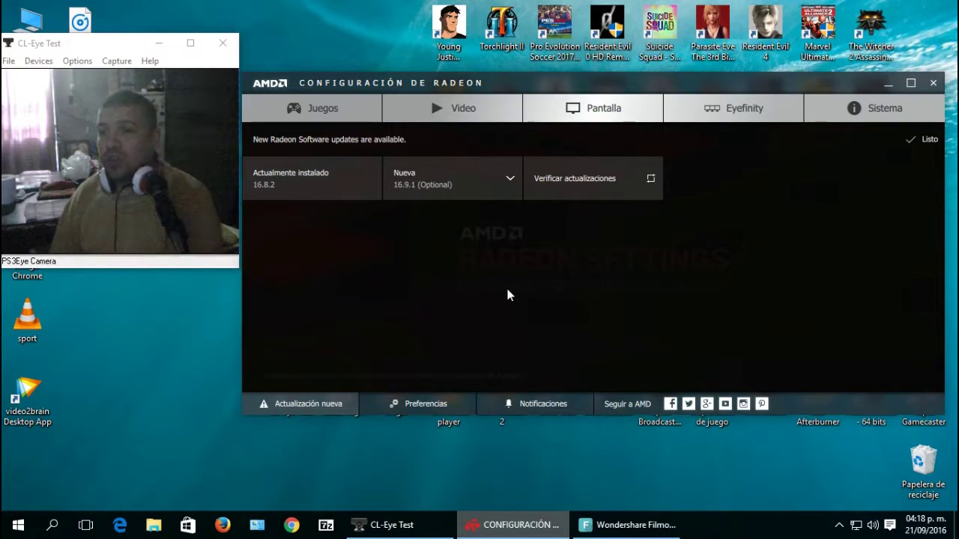
left_click(863, 128)
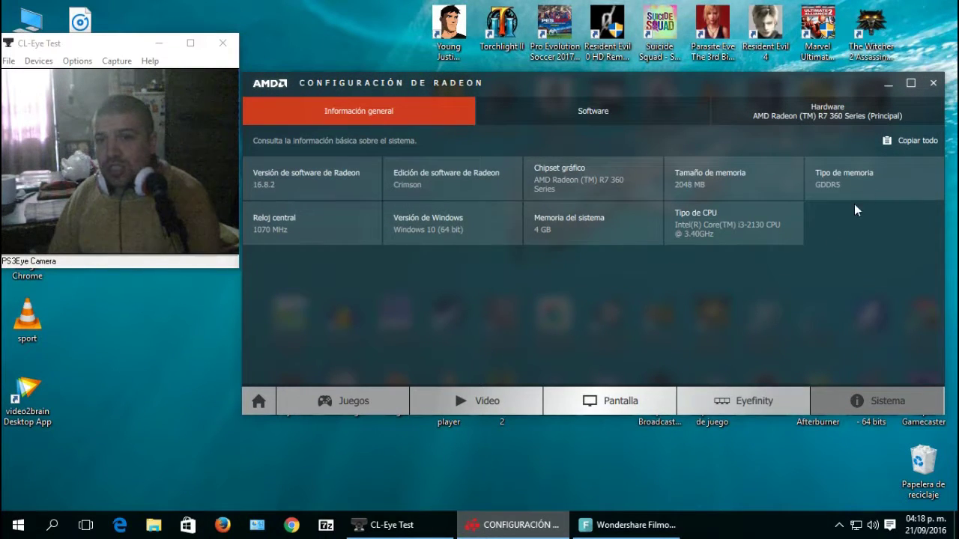
left_click(933, 83)
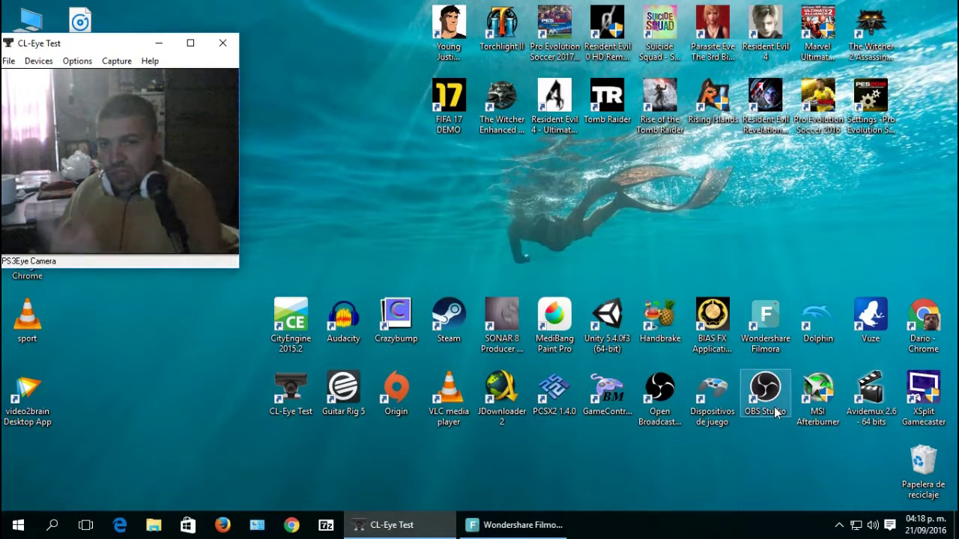
Launch Open Broadcaster Software, dismiss its log window and place the main window beside the camera preview
double_click(652, 407)
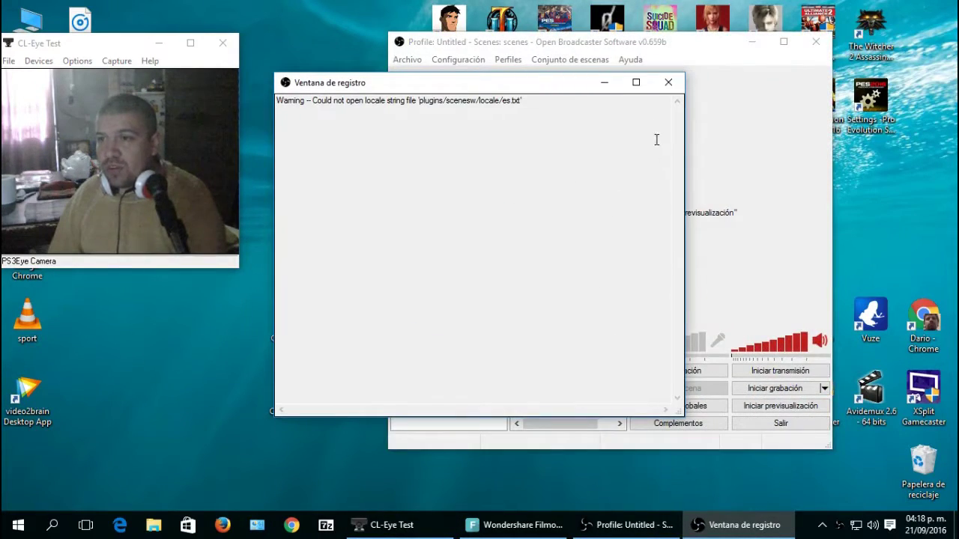
left_click(668, 81)
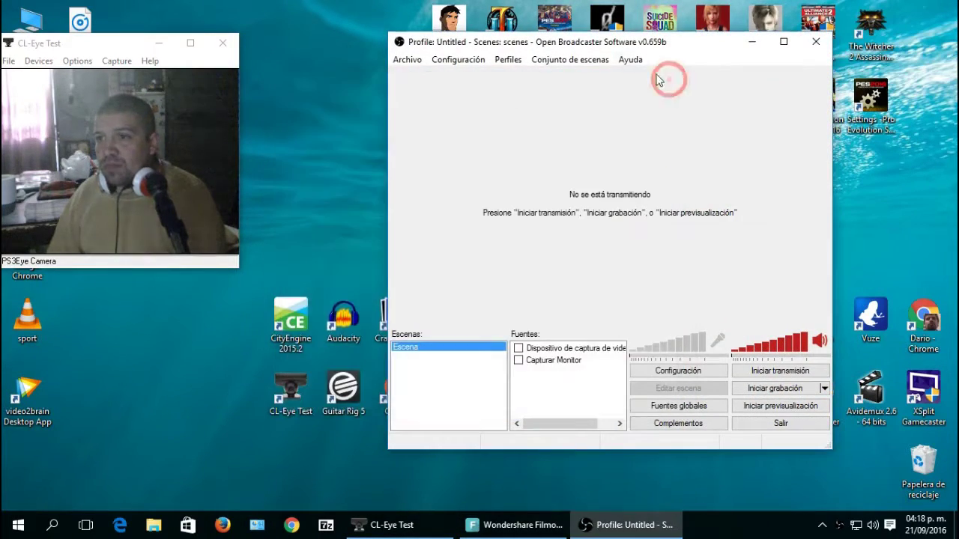
left_click_drag(615, 47, 507, 69)
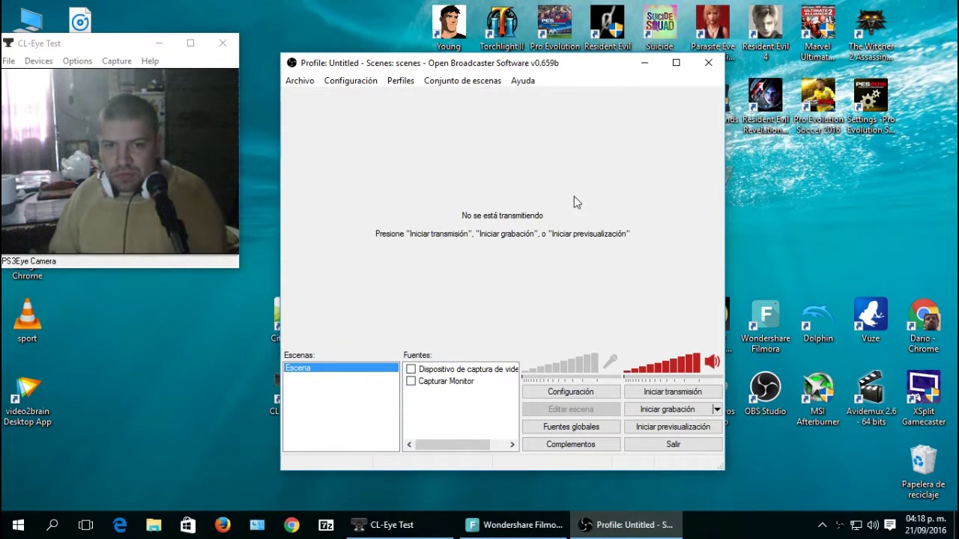
Examine which video codecs the Encoder settings of Open Broadcaster Software offer, and exit the program
left_click(300, 80)
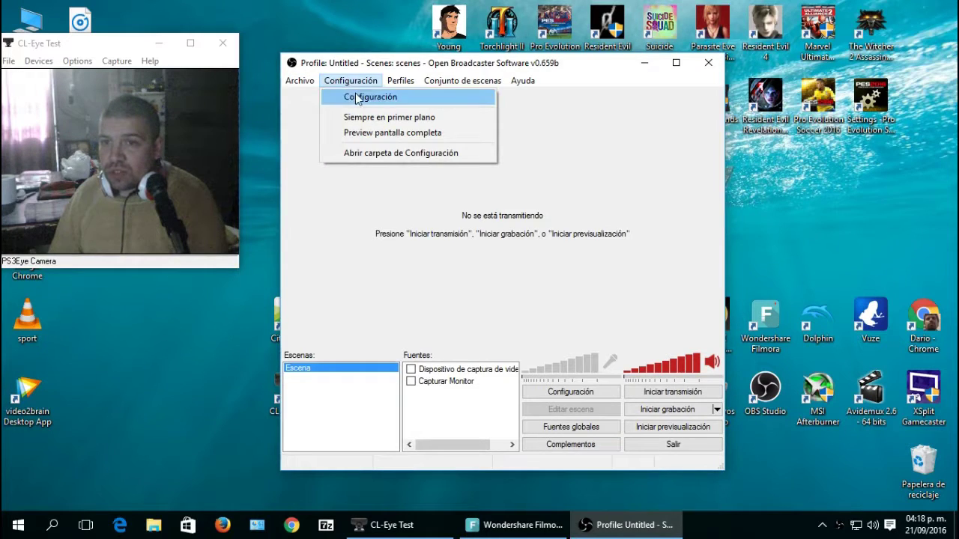
left_click(346, 95)
left_click_drag(422, 28, 523, 43)
left_click(351, 63)
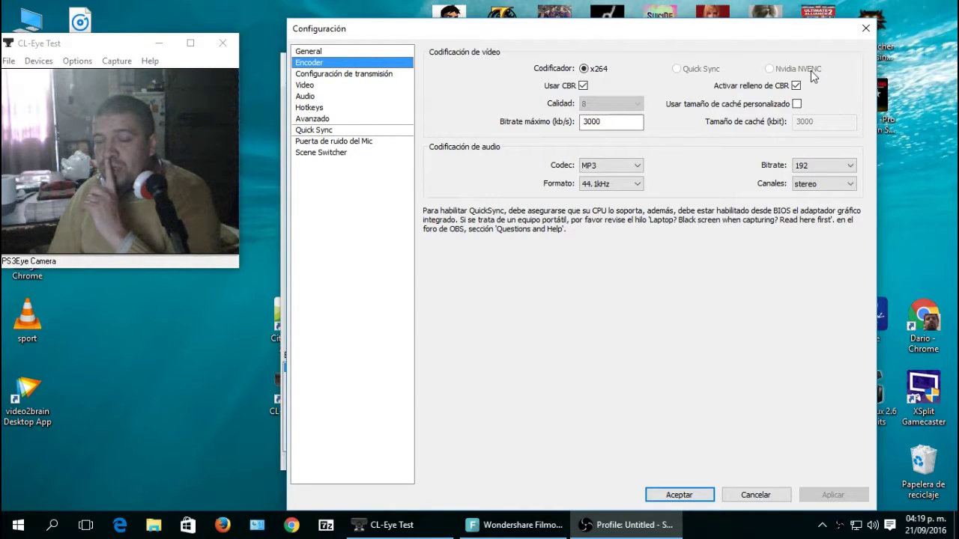
left_click(677, 498)
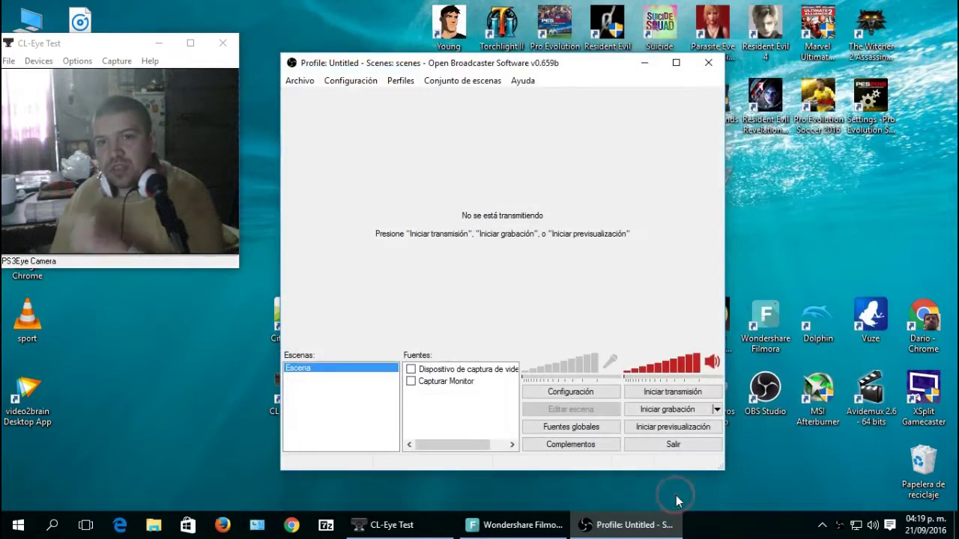
left_click(673, 445)
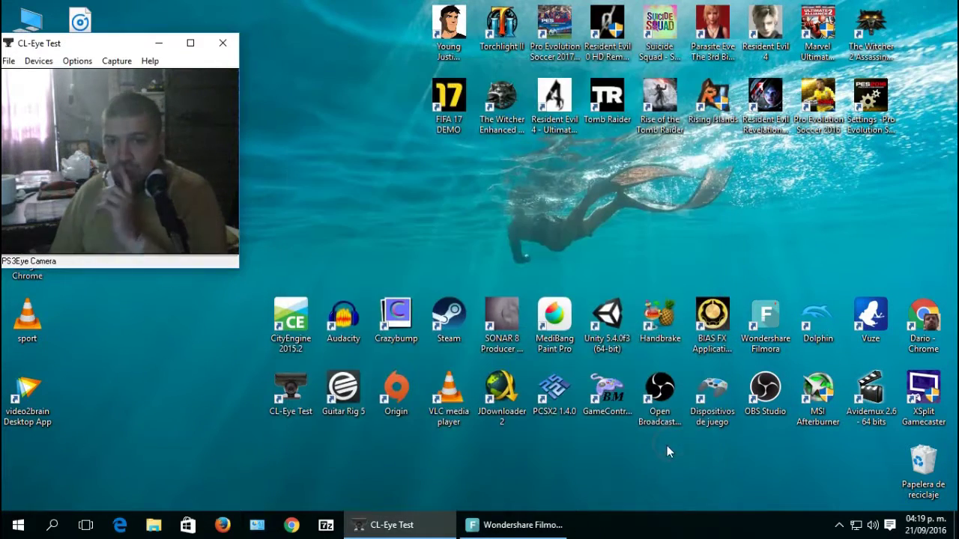
Launch OBS Studio and arrange its window beside the CL-Eye Test camera preview
double_click(753, 414)
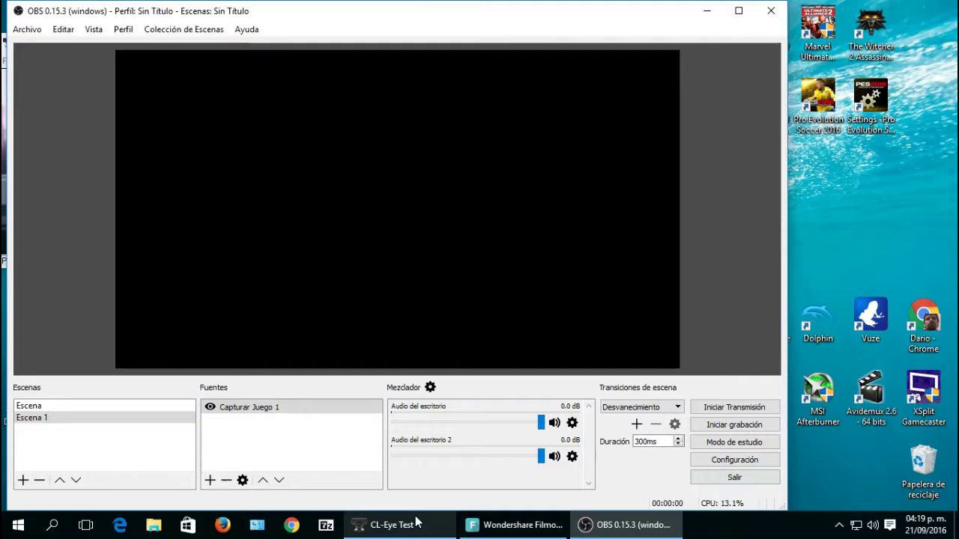
left_click(414, 524)
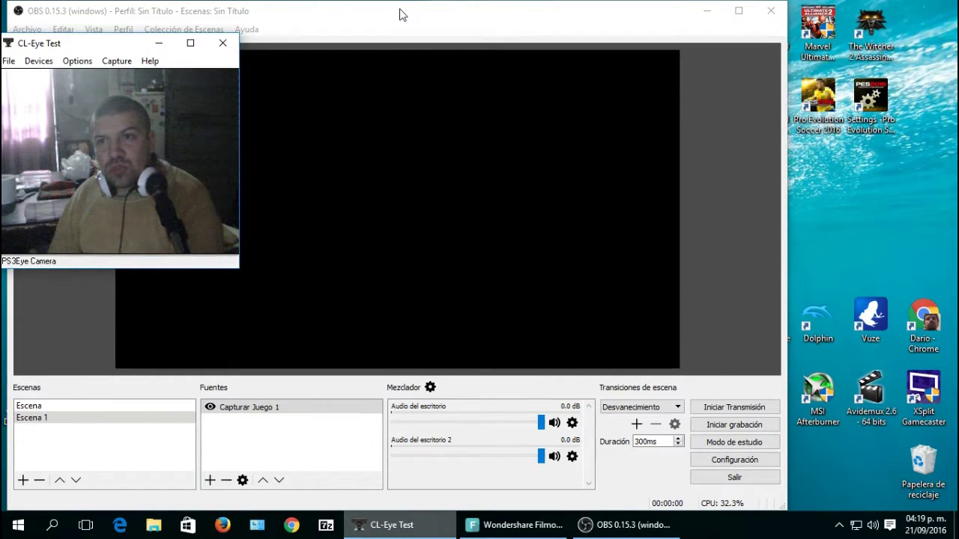
left_click_drag(398, 11, 503, 20)
left_click(75, 107)
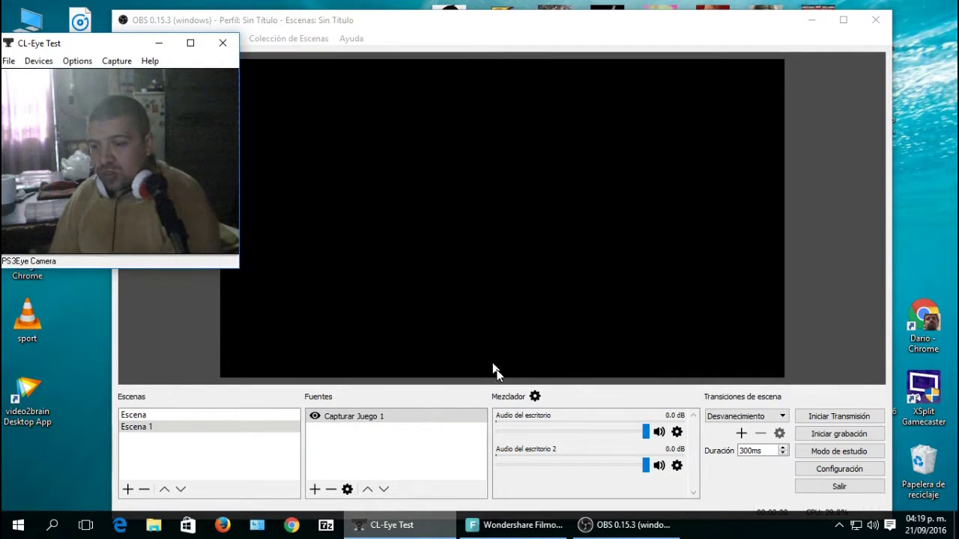
left_click(139, 21)
left_click(105, 124)
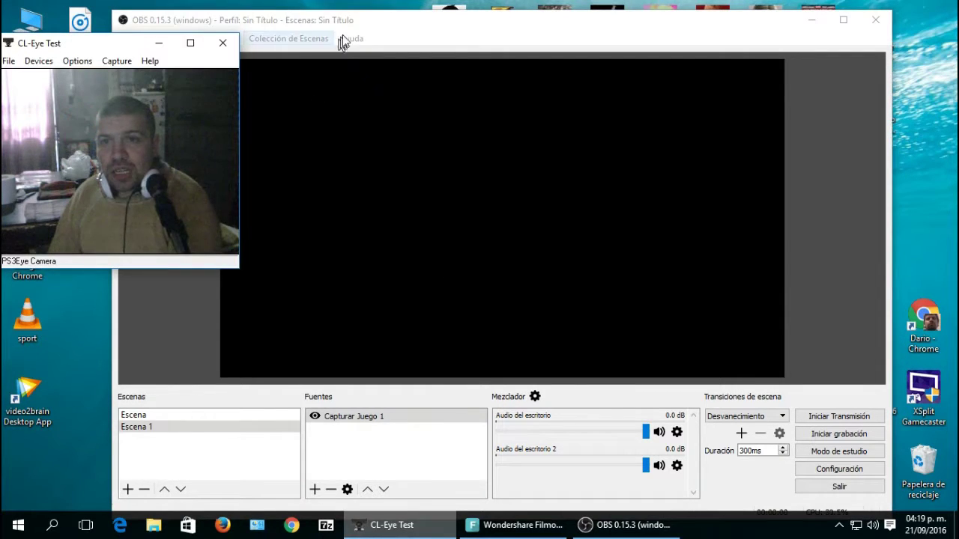
left_click_drag(342, 23, 521, 29)
Open the OBS Studio settings and examine the encoder choices for live streaming in the Salida section
left_click(307, 45)
left_click(340, 101)
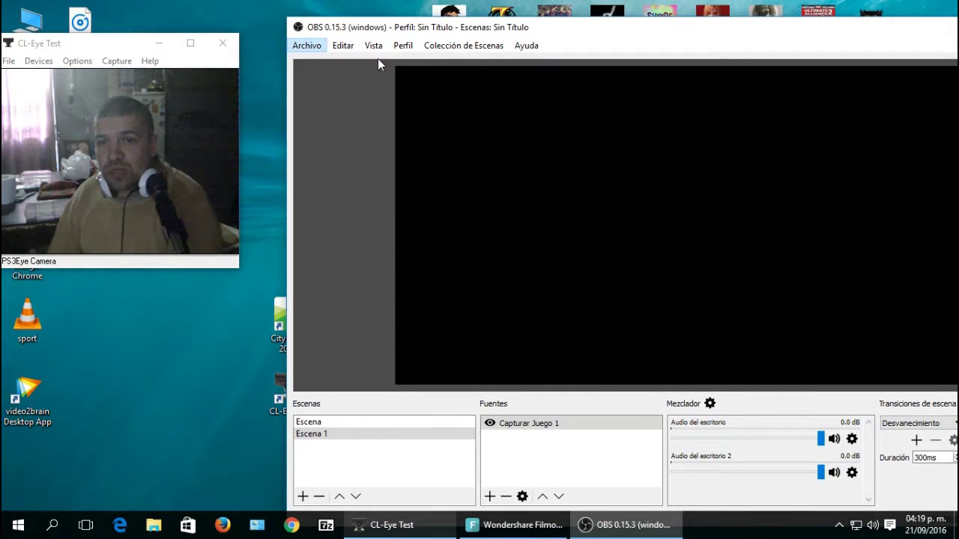
left_click(345, 115)
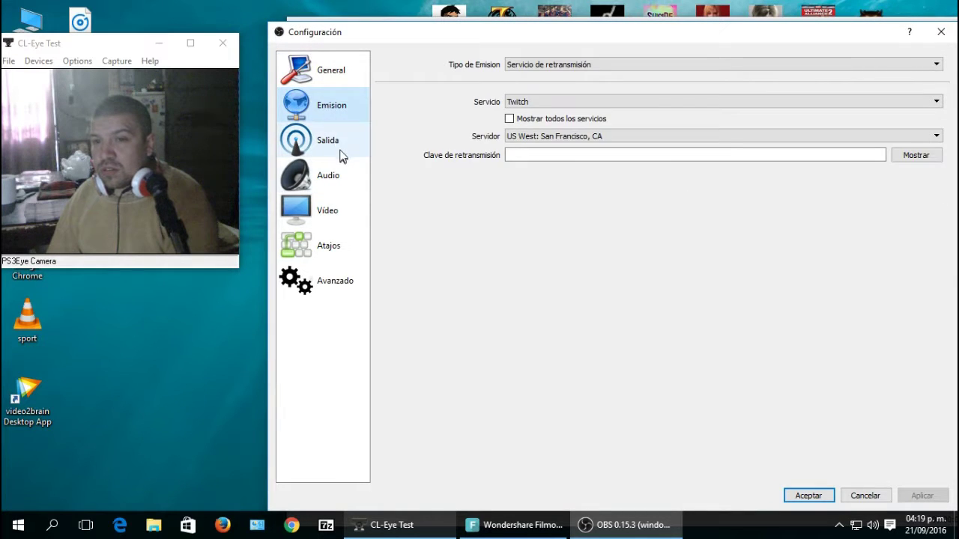
left_click(337, 144)
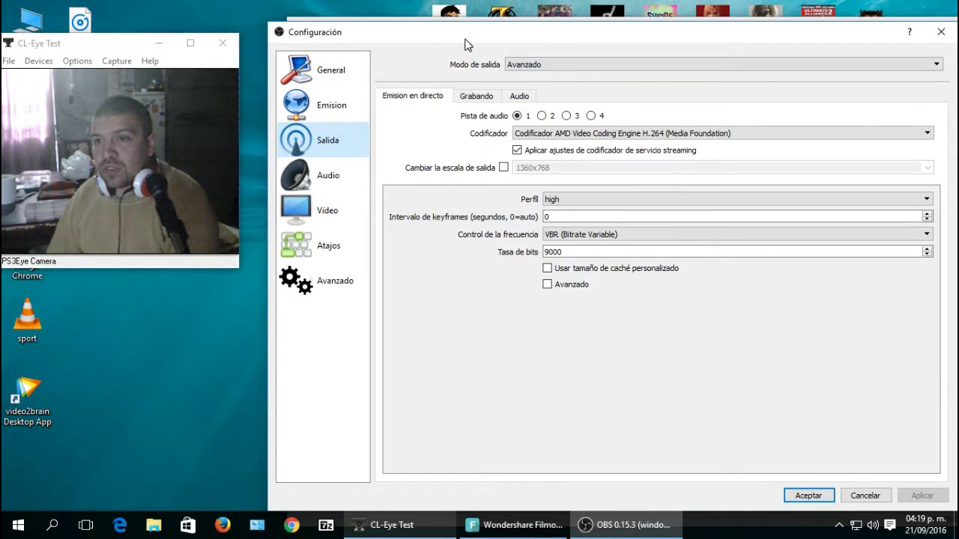
left_click_drag(465, 37, 406, 33)
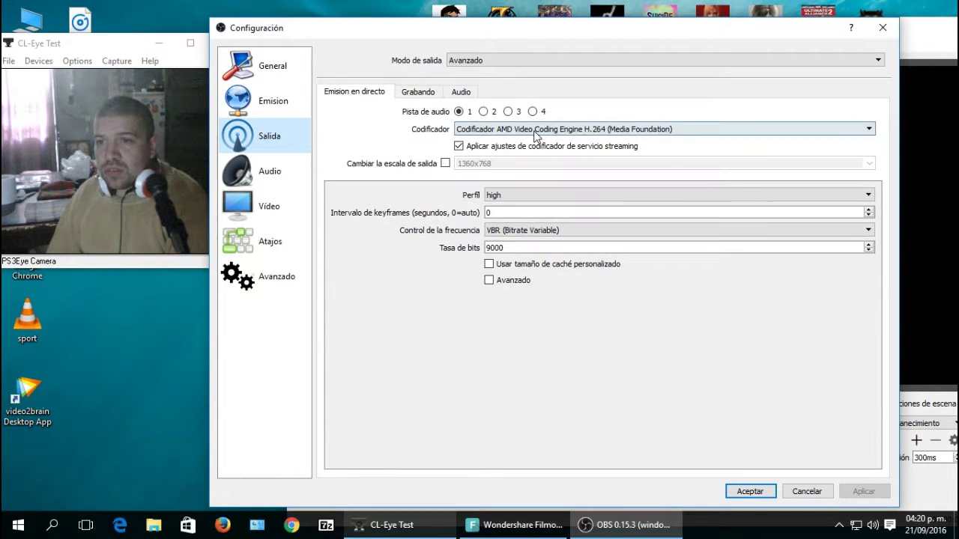
left_click(531, 129)
left_click(531, 129)
Look through the Audio settings and the Grabando output options, including the recording type choices
left_click(269, 206)
left_click(269, 171)
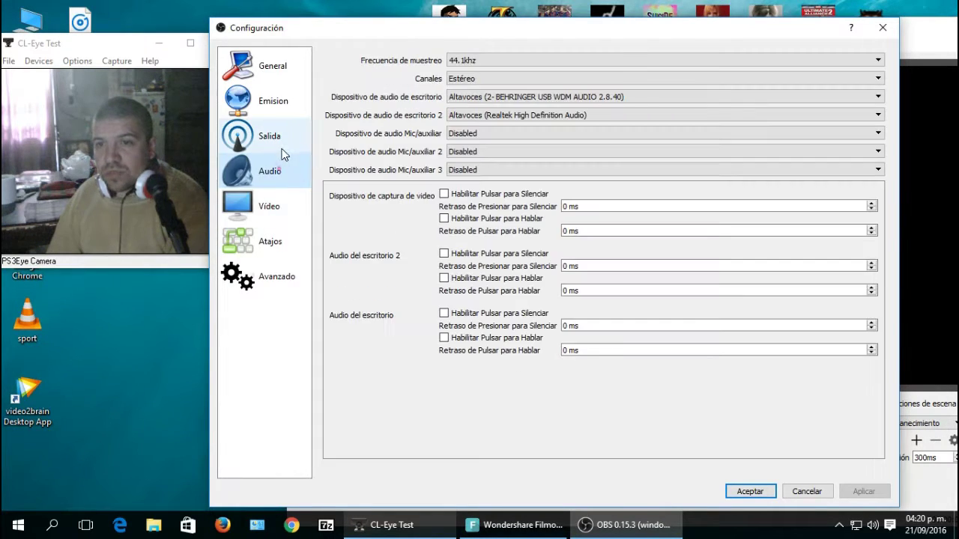
left_click(288, 140)
left_click(418, 91)
left_click(487, 113)
Try the Sencillo output mode, inspect its encoder choices and return the mode to Avanzado
left_click(487, 60)
left_click(479, 70)
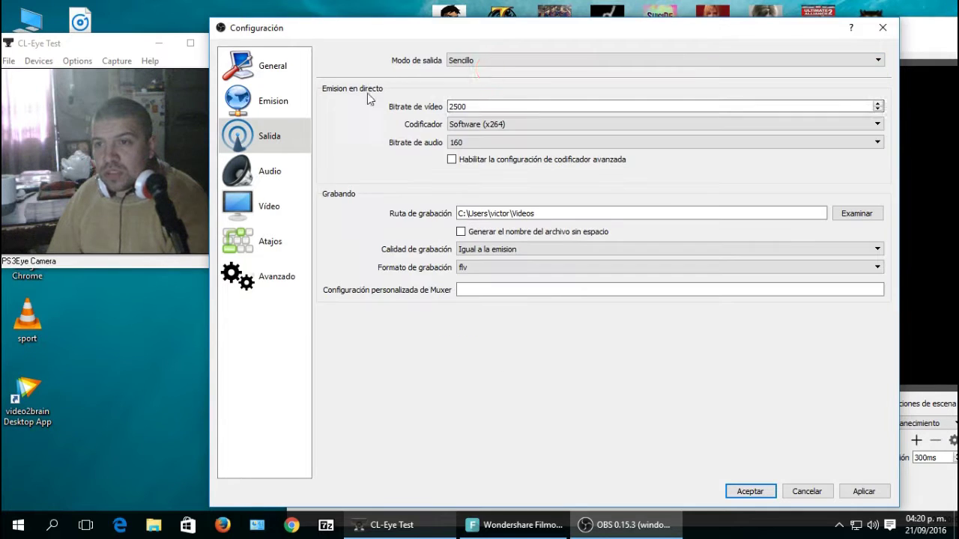
left_click(525, 124)
left_click(525, 137)
left_click(487, 60)
left_click(488, 80)
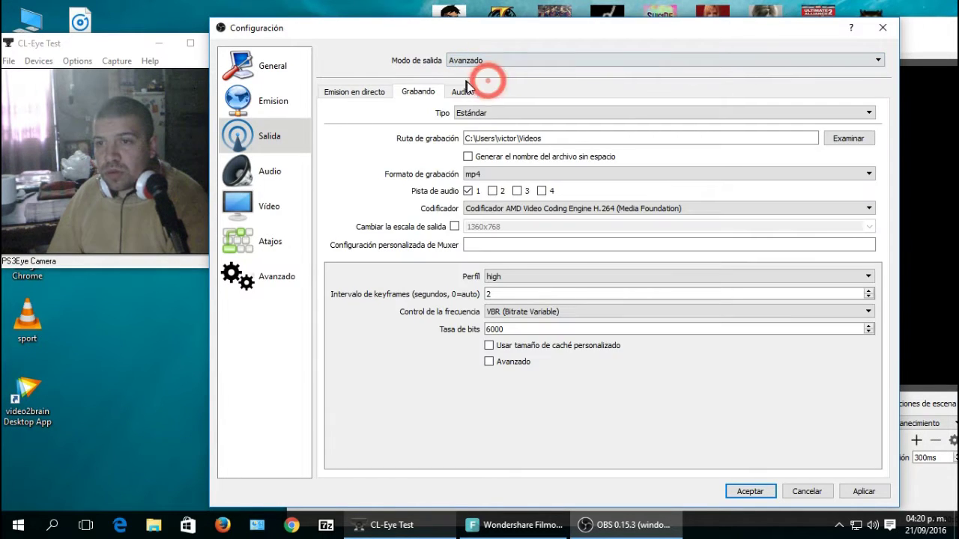
Check the encoder settings for Emision en directo, discard the settings changes and close OBS Studio
left_click(364, 93)
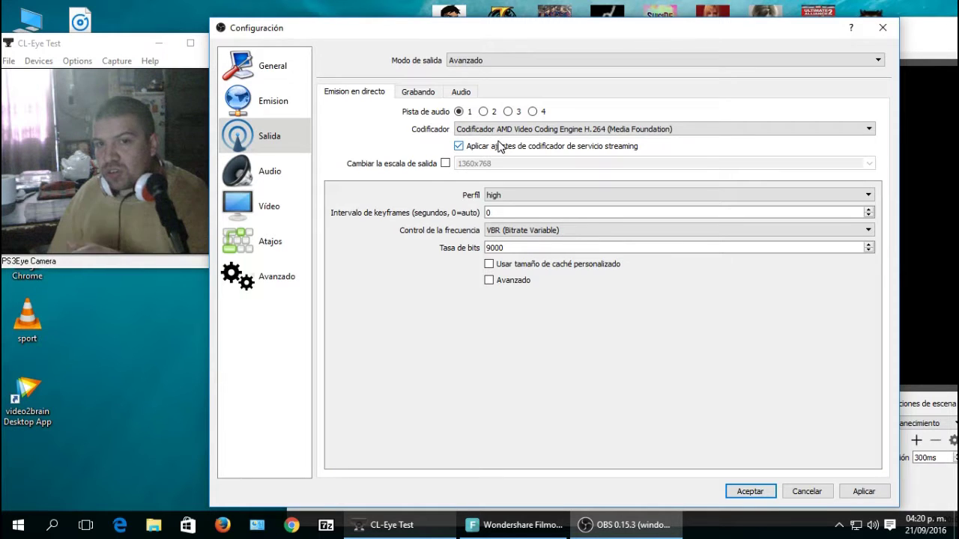
left_click(800, 491)
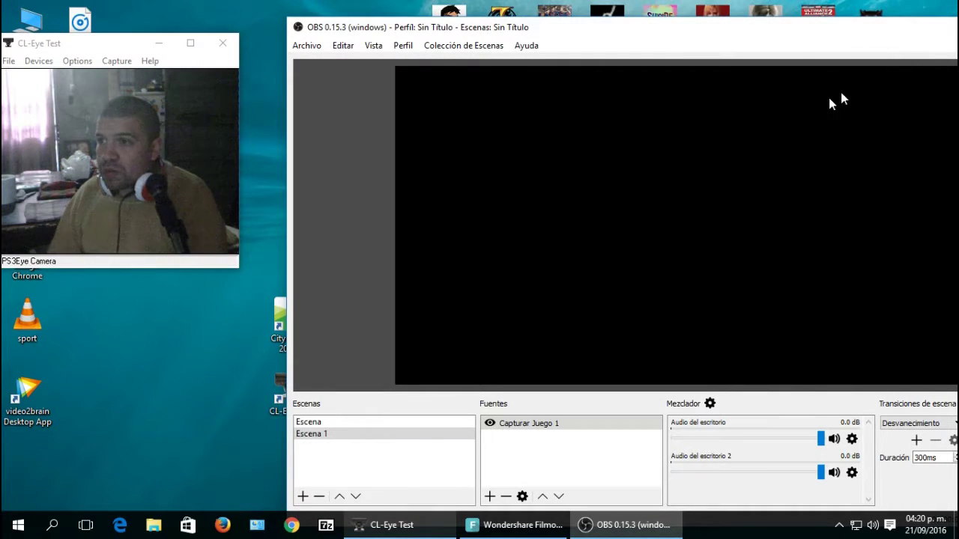
left_click_drag(608, 37, 343, 65)
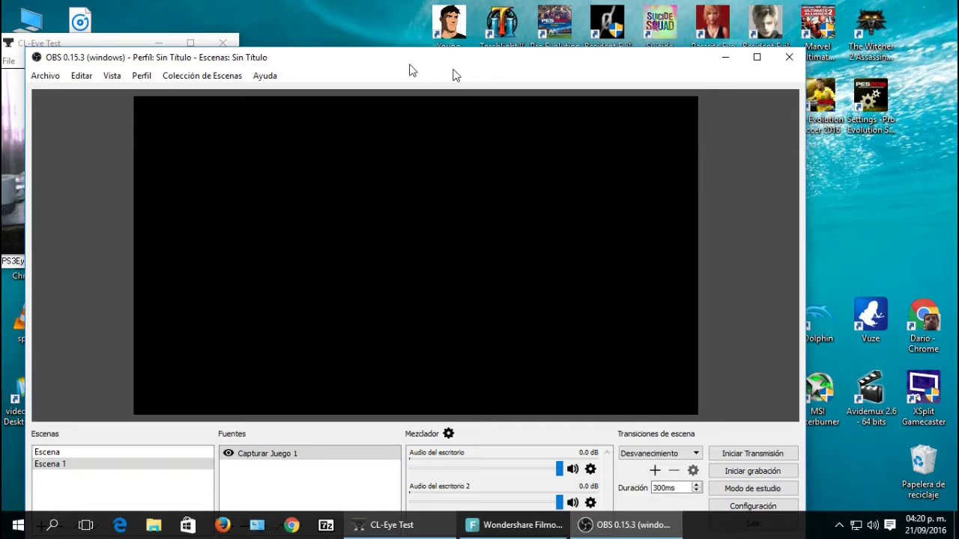
left_click(787, 58)
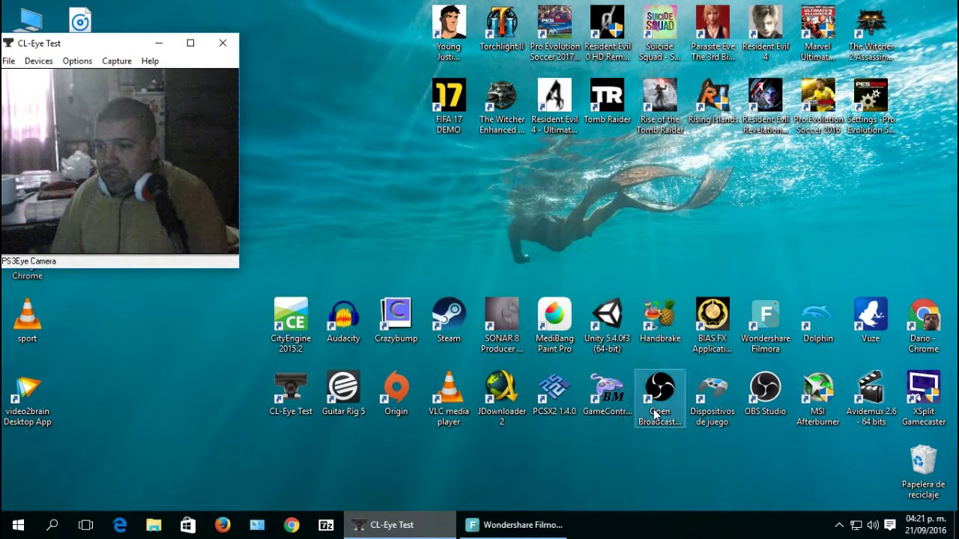
left_click(655, 414)
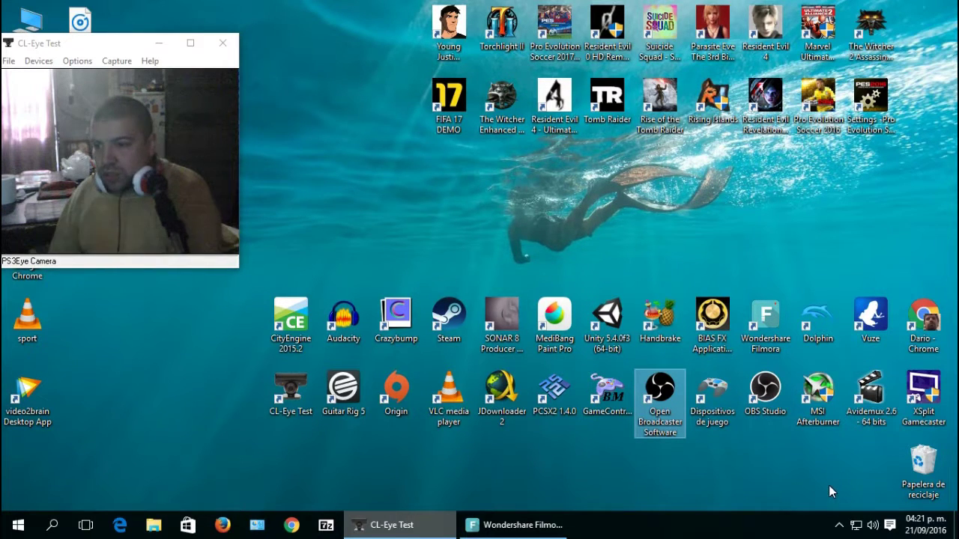
key("End")
key("Up")
key("Return")
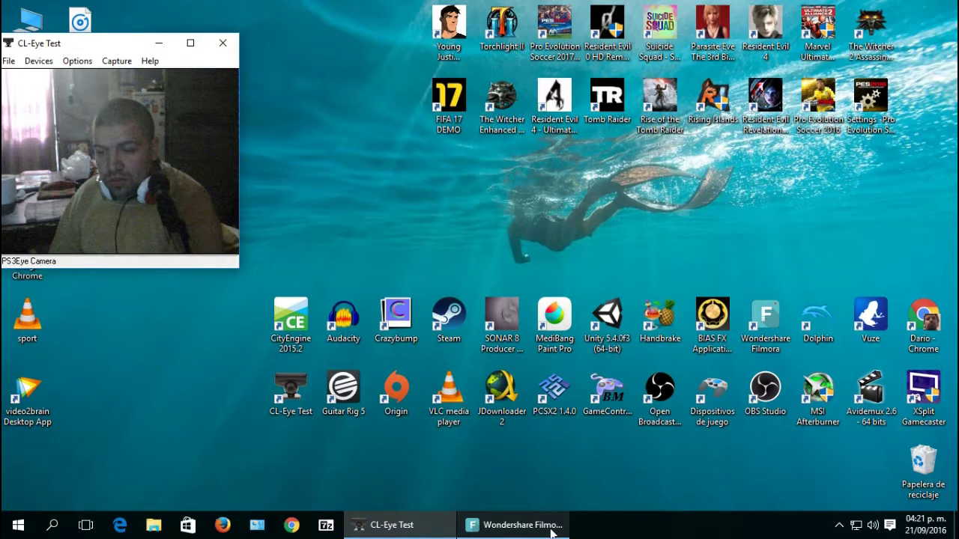
mouse_move(554, 533)
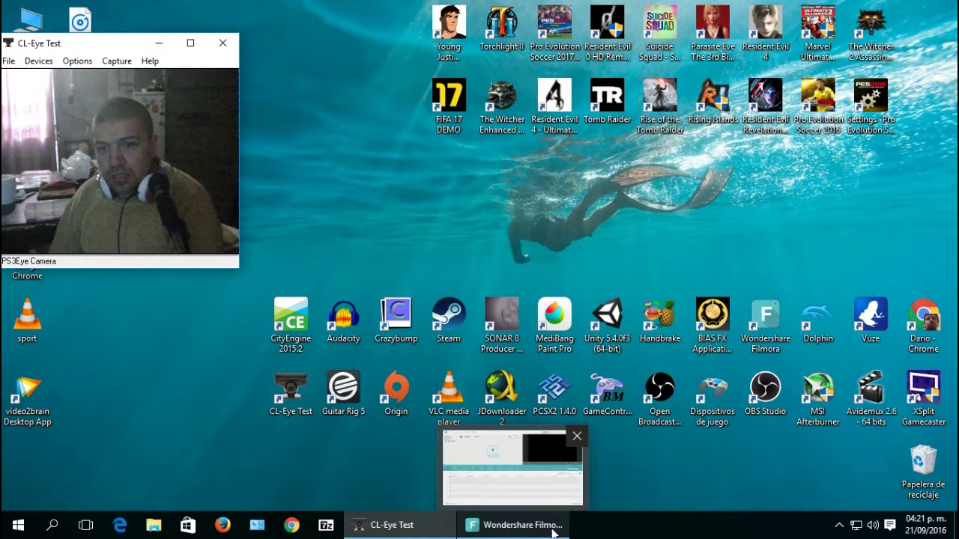
left_click(687, 508)
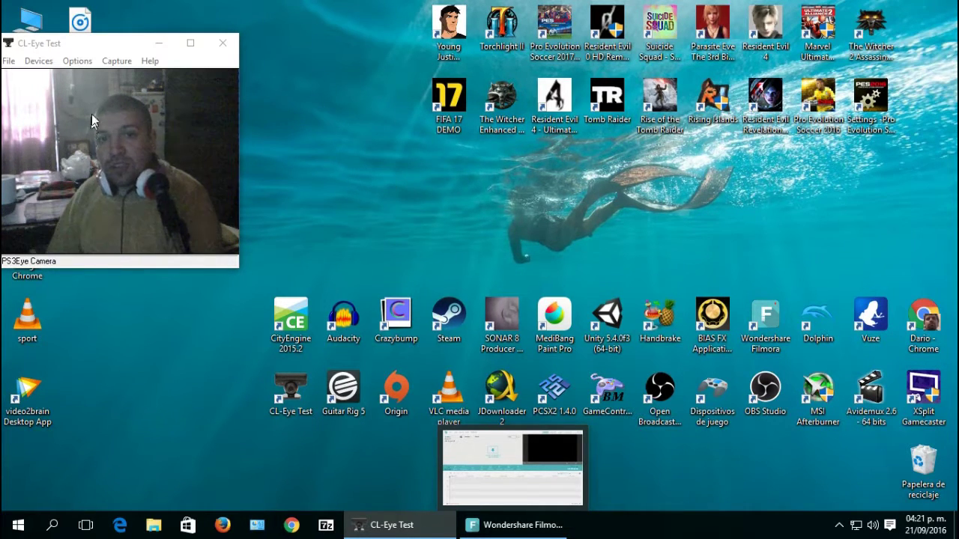
Launch XSplit Gamecaster and move the CL-Eye Test camera window clear of its splash screen
left_click_drag(118, 48, 233, 51)
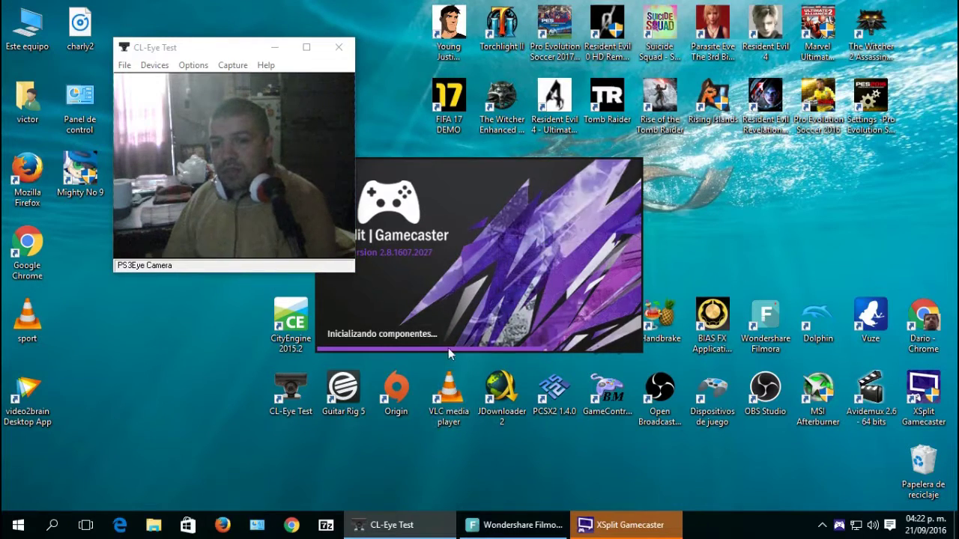
left_click_drag(217, 47, 166, 41)
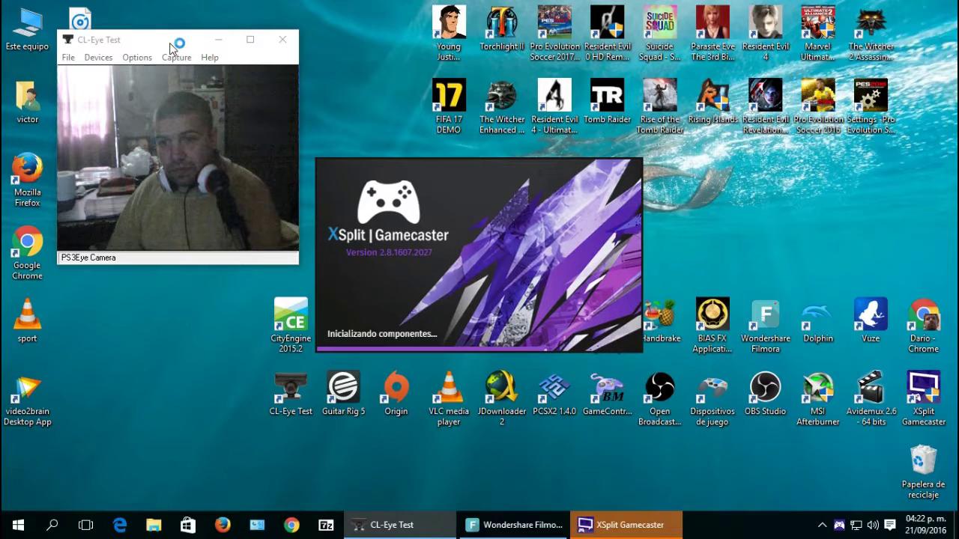
mouse_move(171, 49)
left_mouse_down()
mouse_move(187, 55)
mouse_move(166, 60)
left_mouse_up()
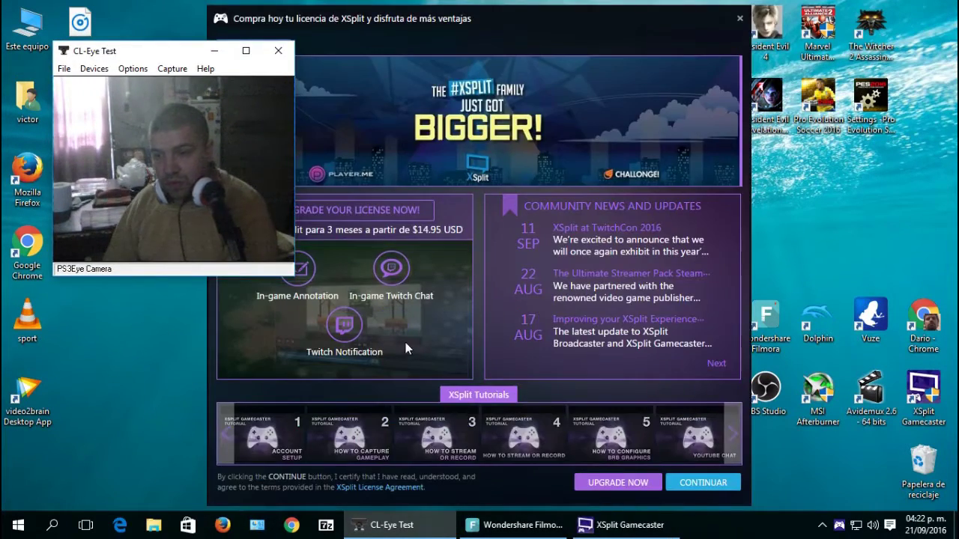
Continue past the XSplit license offer and open the Configuración section, keeping the CL-Eye Test camera view in front
left_click(711, 484)
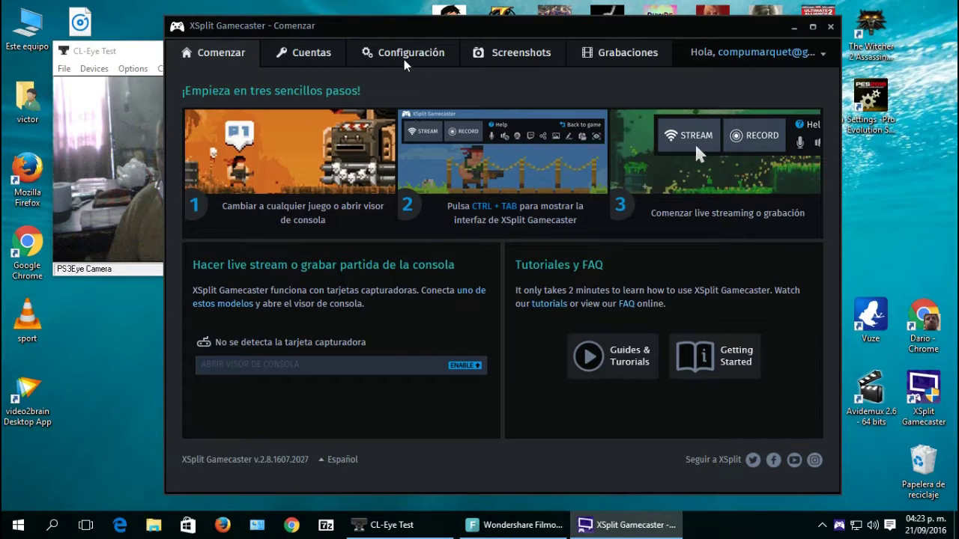
left_click(406, 57)
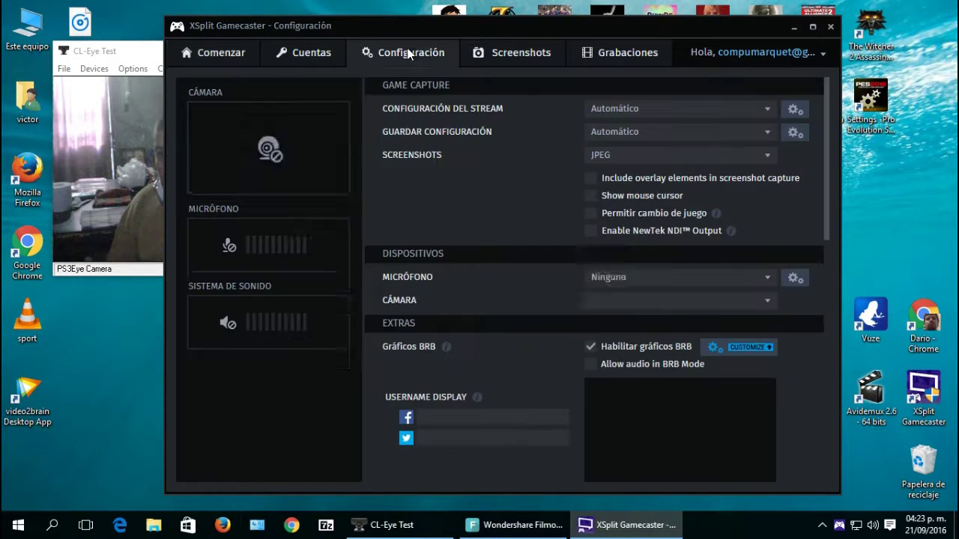
left_click(100, 118)
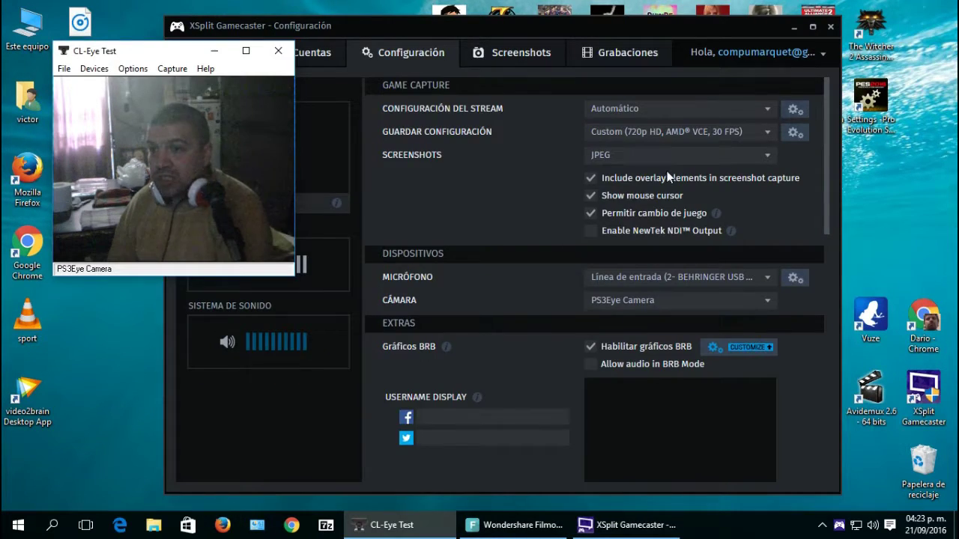
Open the custom recording configuration and set its codec to AMD VCE (usa iGPU o dGPU)
left_click(786, 131)
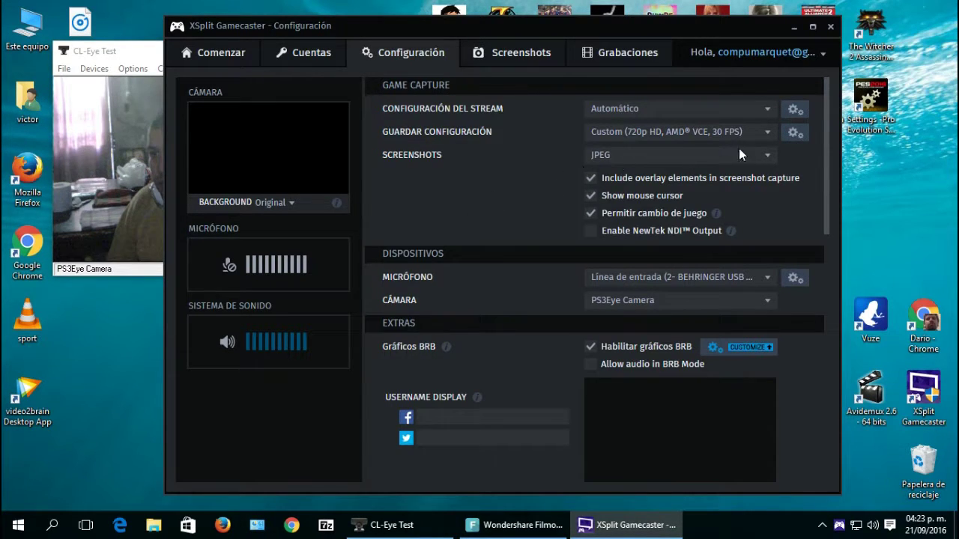
left_click(680, 132)
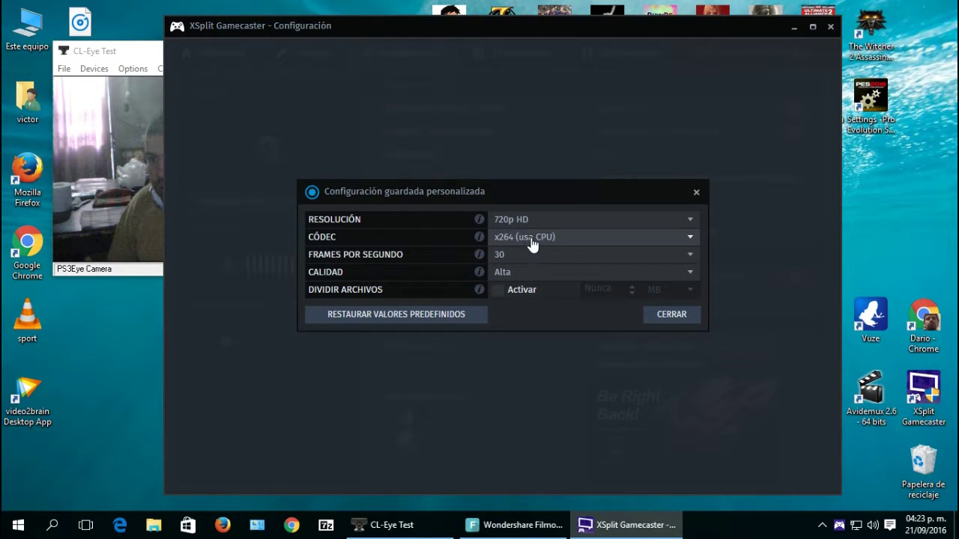
left_click(530, 240)
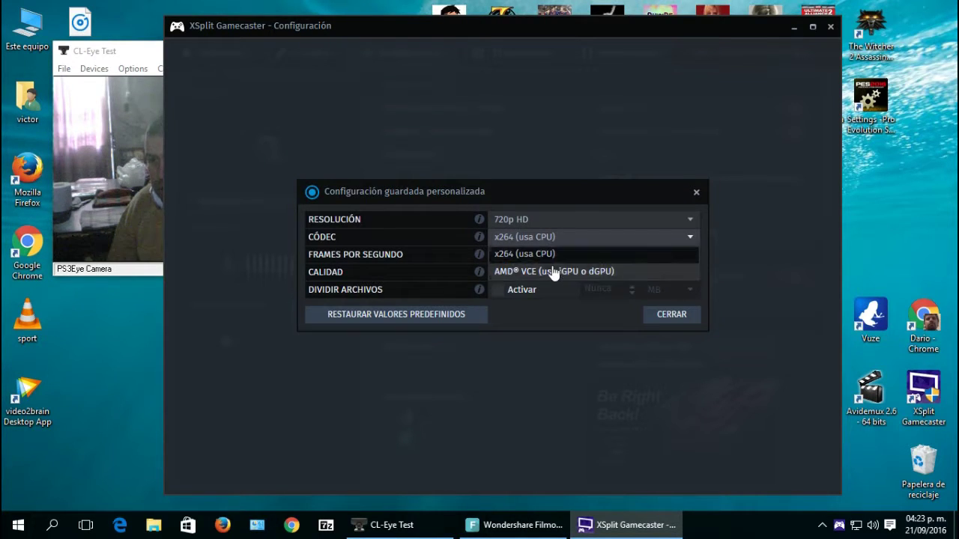
left_click(552, 273)
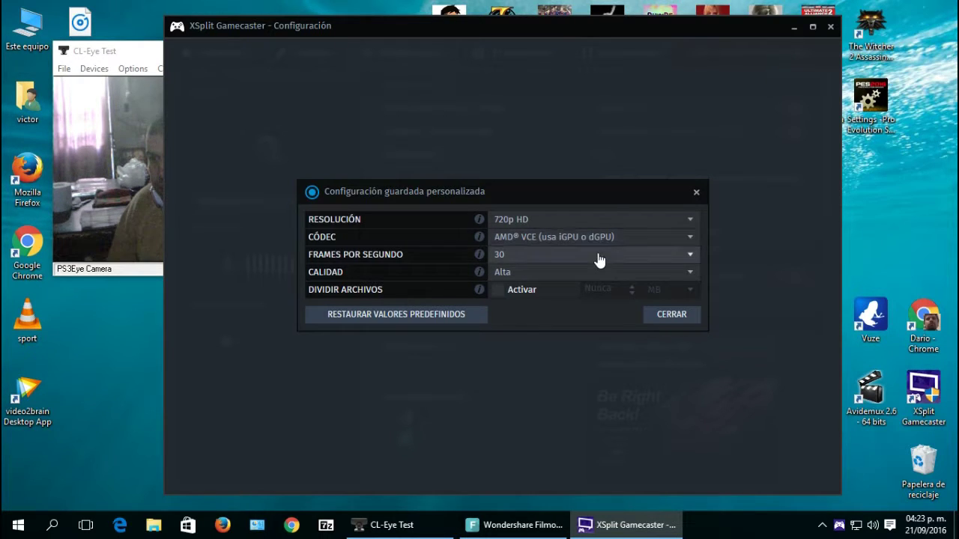
Review the recording resolution choices, select 720p HD and close the custom recording configuration
left_click(546, 227)
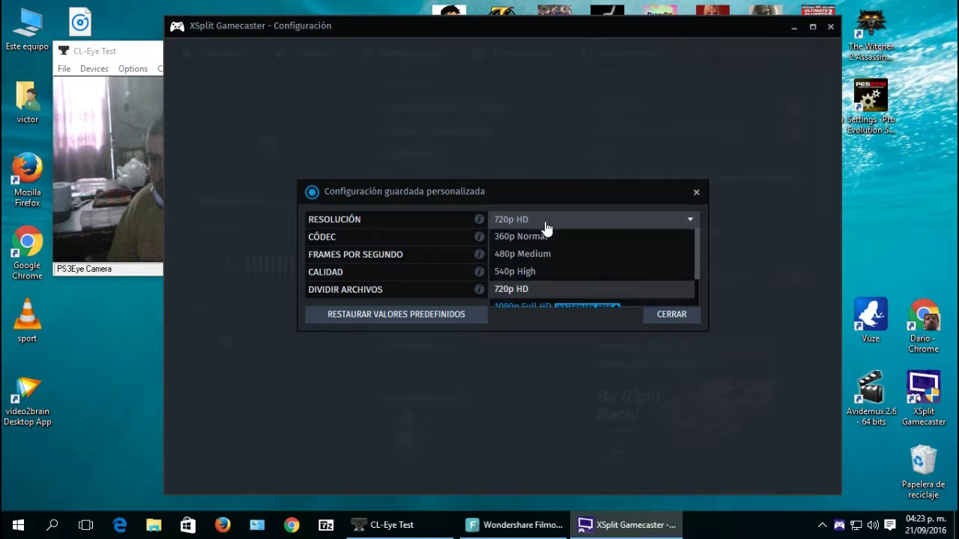
left_click(547, 223)
left_click(547, 223)
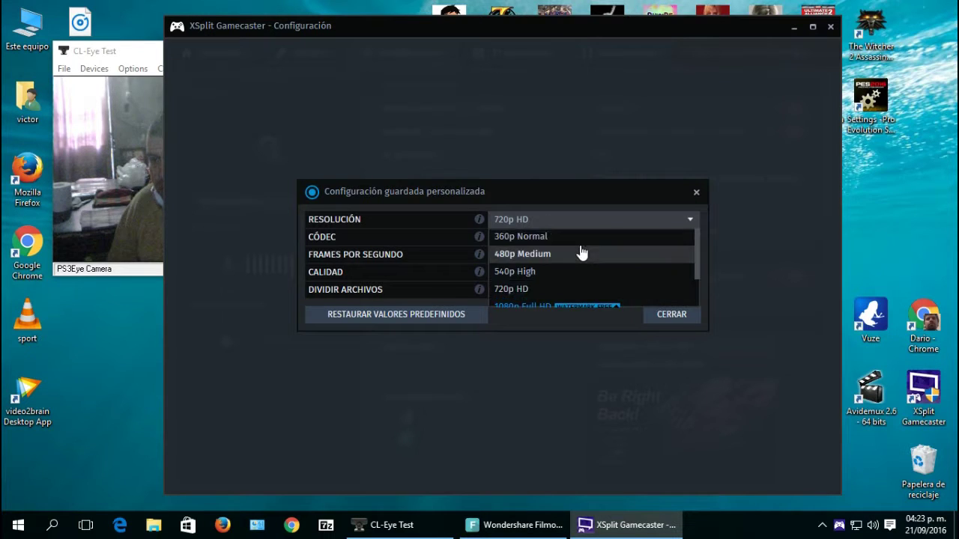
scroll(581, 253, "down", 2)
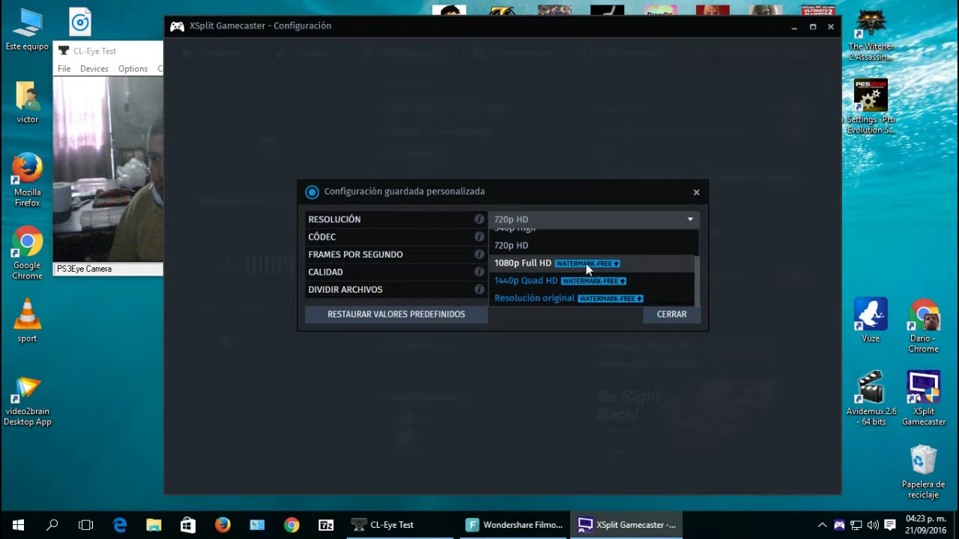
left_click(544, 246)
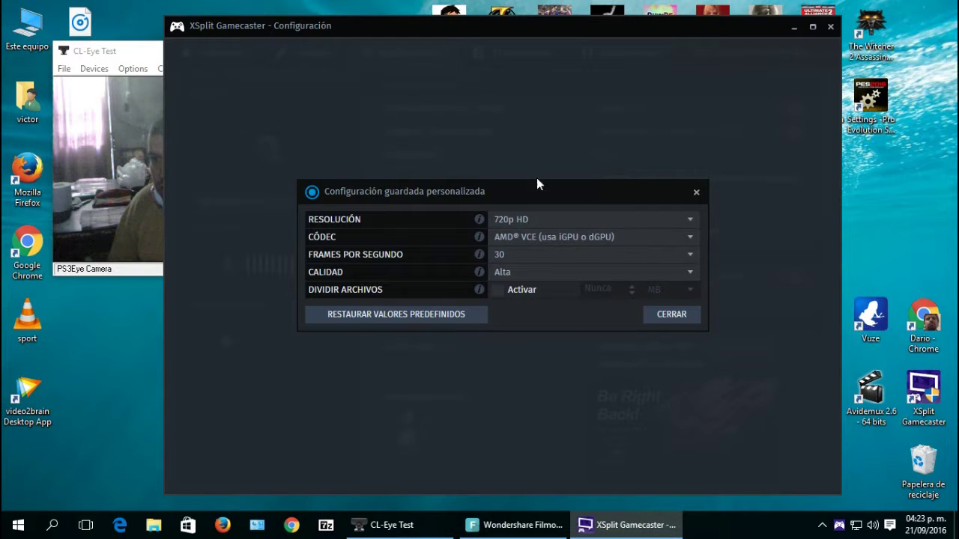
left_click(674, 318)
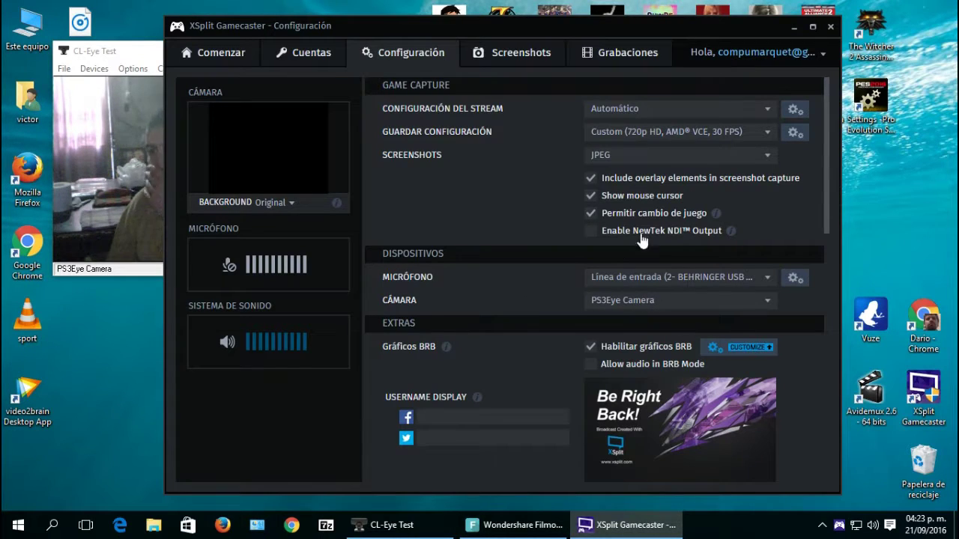
left_click(112, 120)
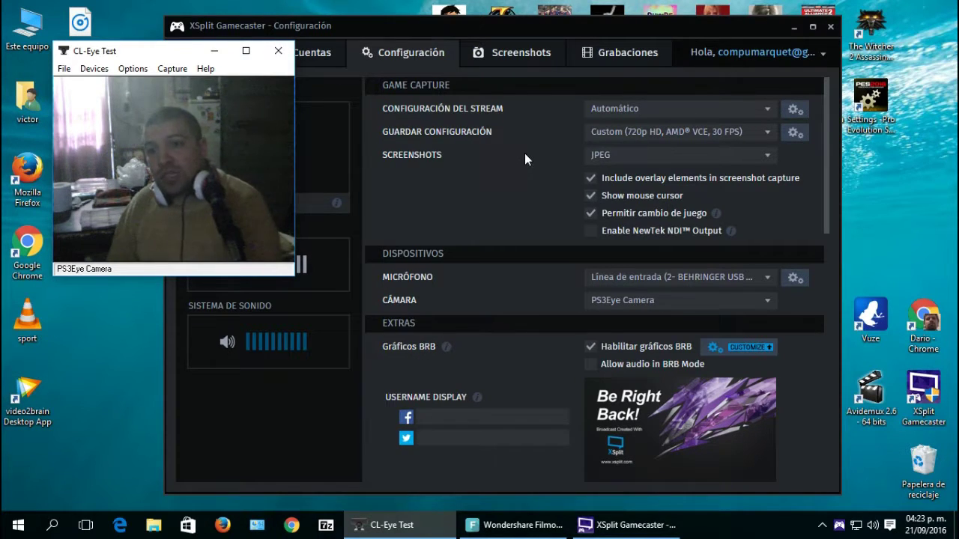
Examine the custom stream configuration, including the codec field and bitrate choices, and close it without changes
left_click(663, 111)
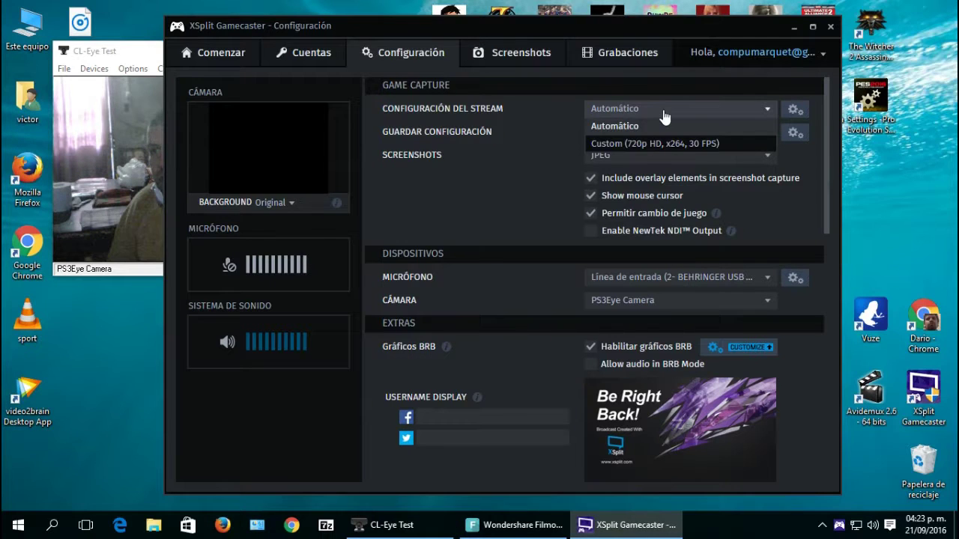
left_click(795, 110)
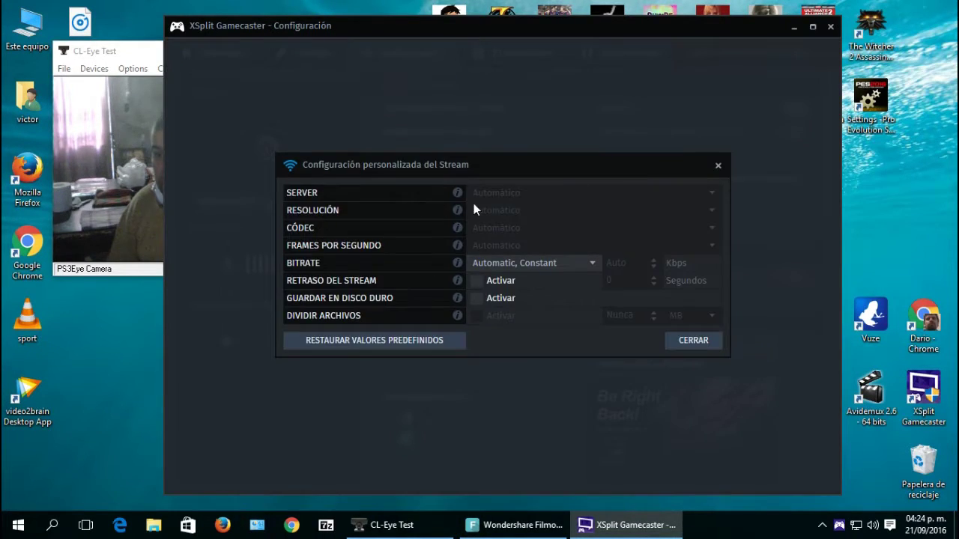
left_click(502, 269)
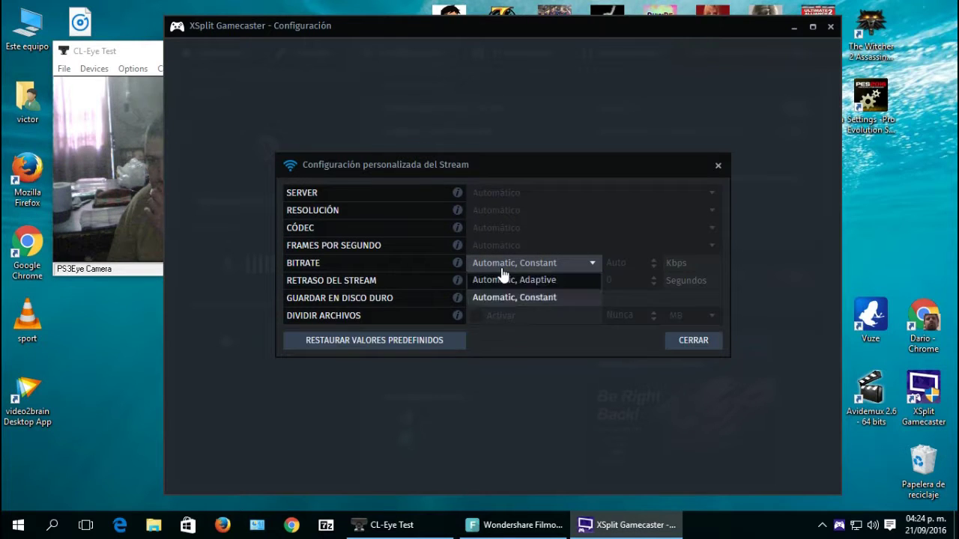
left_click(504, 270)
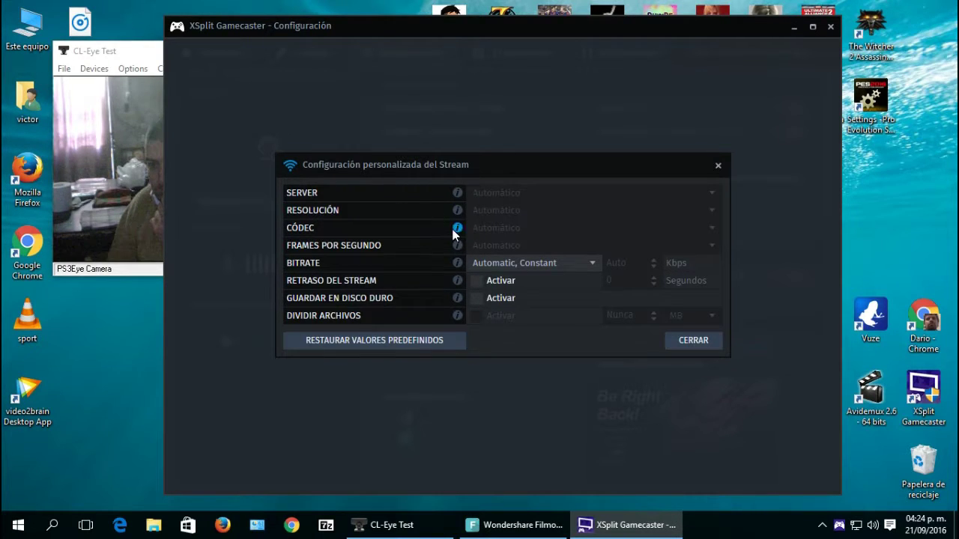
mouse_move(458, 235)
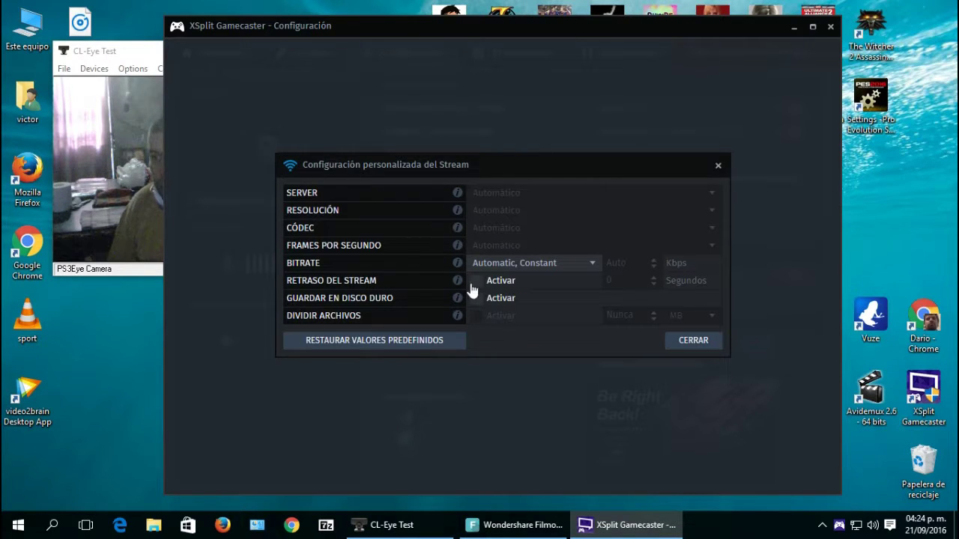
left_click(133, 171)
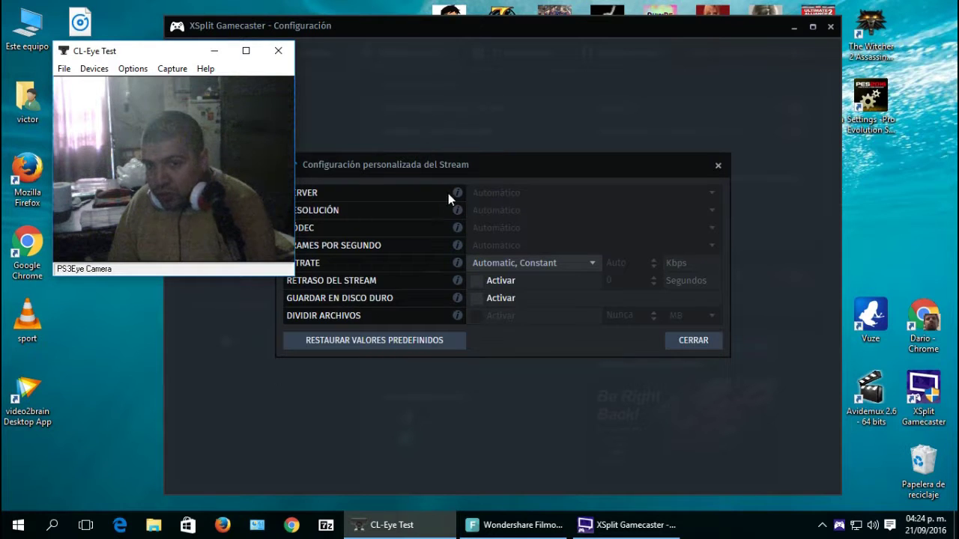
left_click(692, 338)
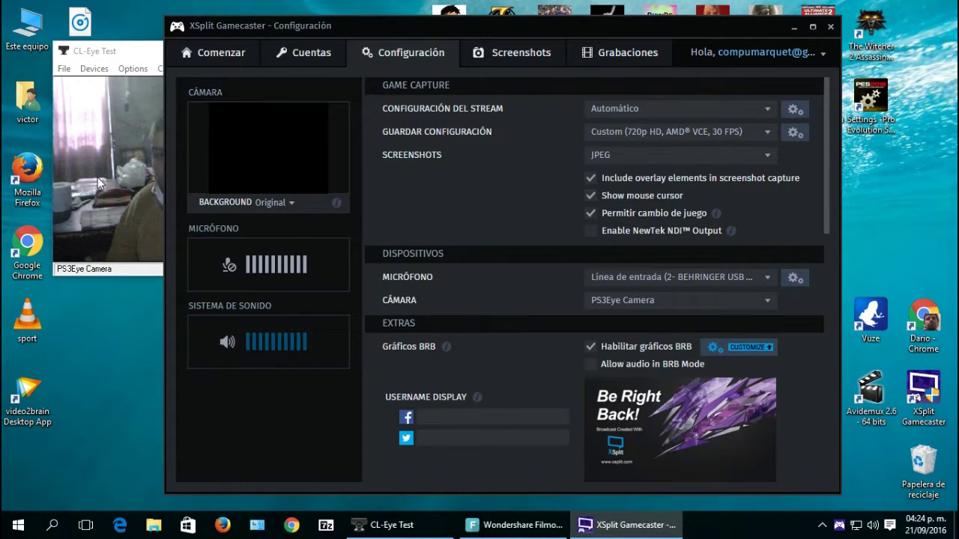
Close the XSplit Gamecaster window and accept the notice about minimizing the program
left_click(153, 198)
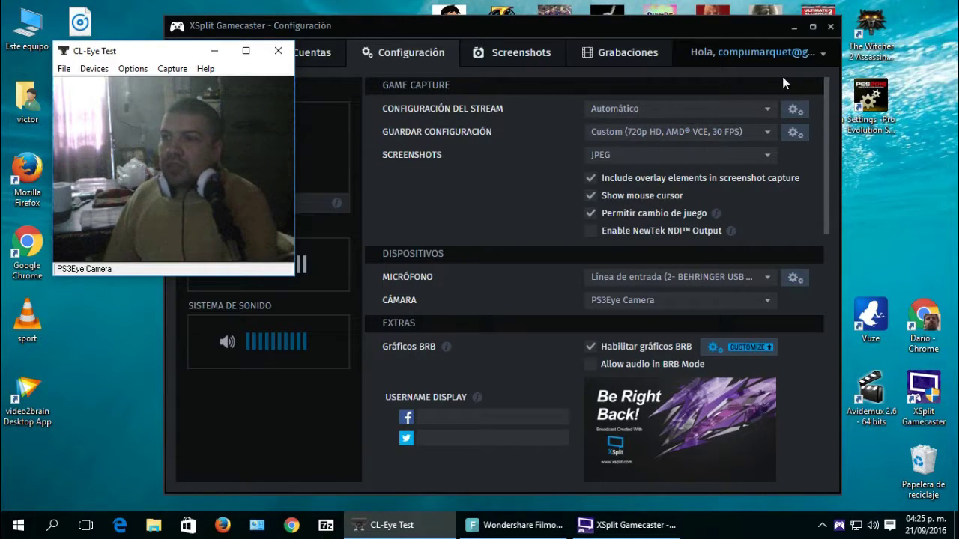
left_click(830, 29)
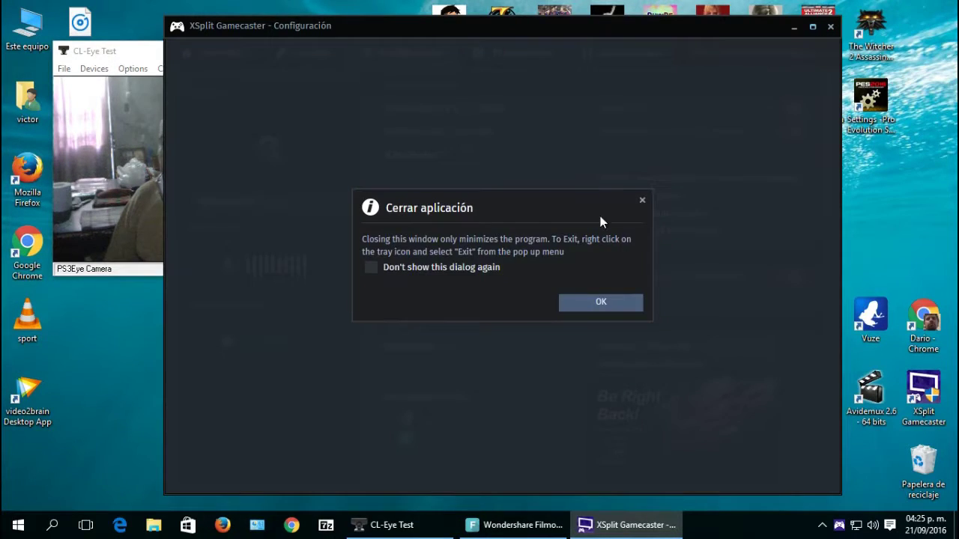
left_click(586, 302)
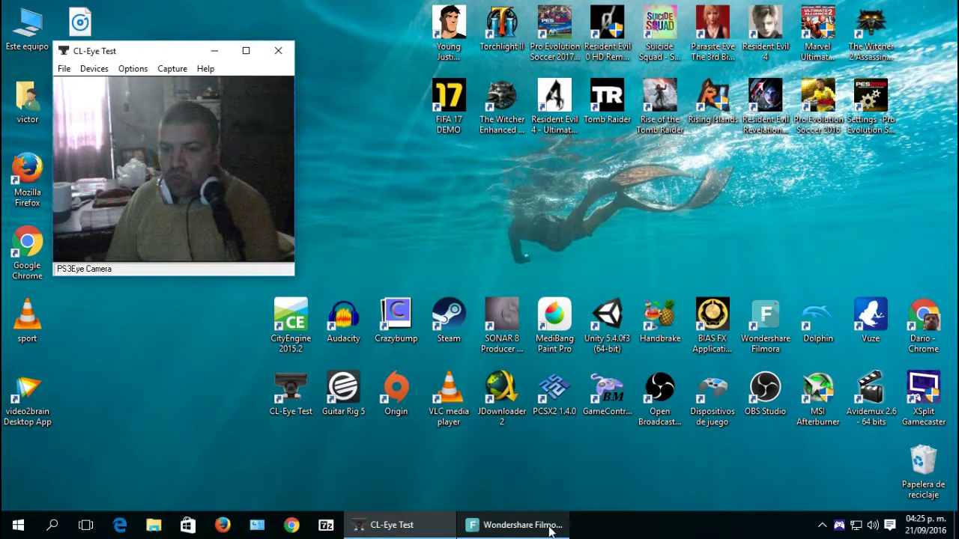
Switch to JDownloader 2 to show the Radeon Software Crimson 16.9.1 driver download, close its window and reposition the camera window
left_click(406, 159)
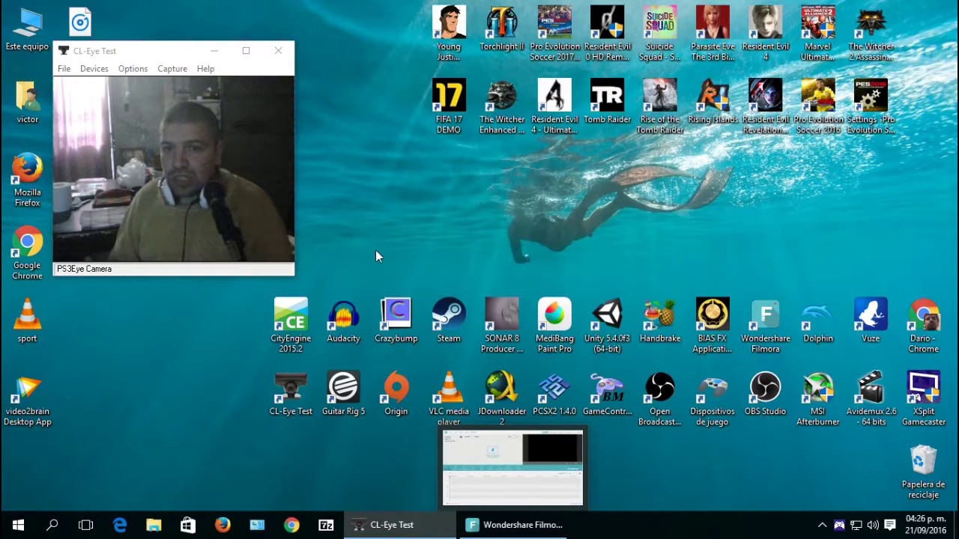
left_click(839, 526)
left_click(812, 498)
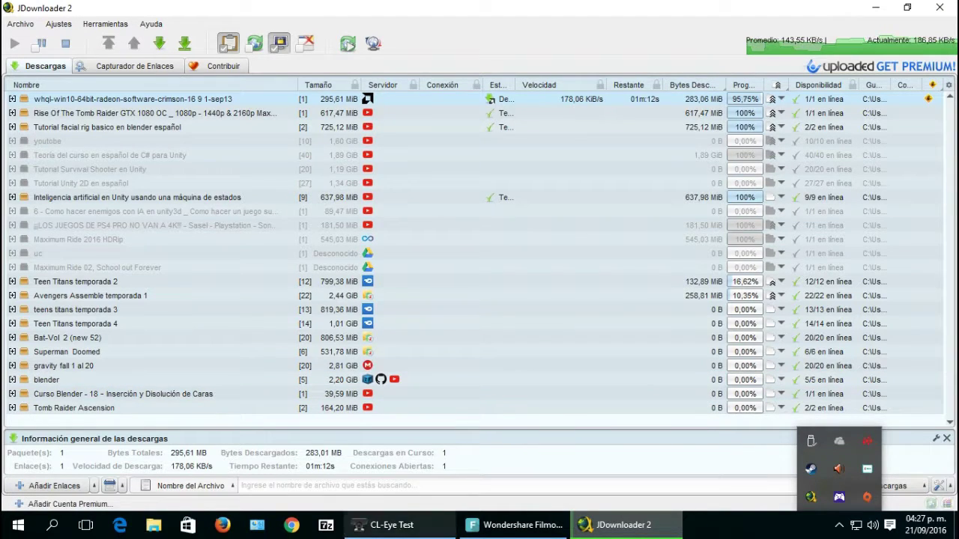
left_click(409, 532)
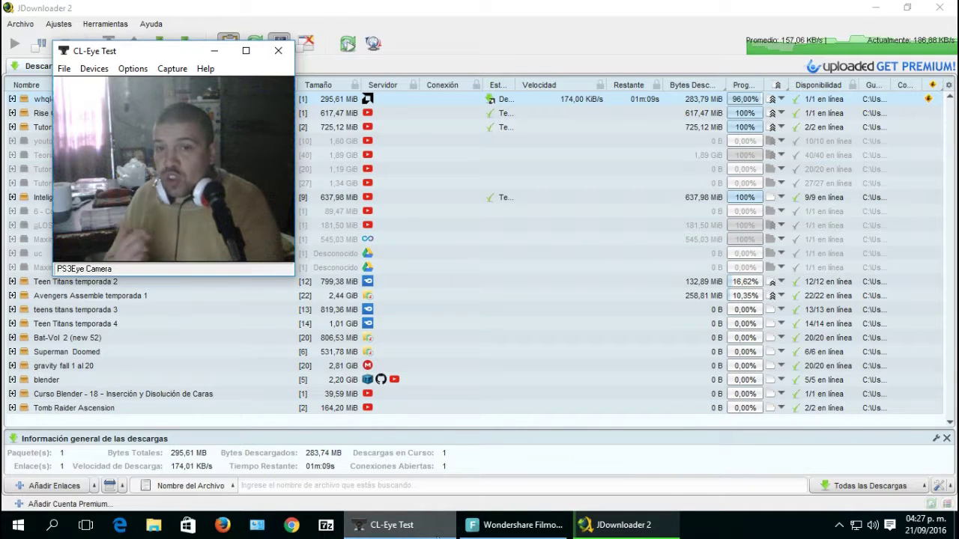
left_click(624, 525)
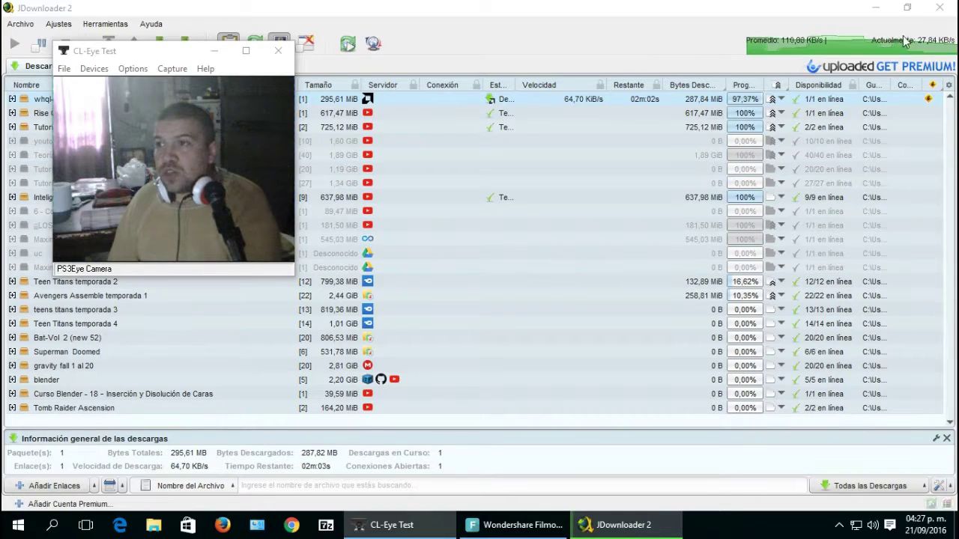
left_click(939, 7)
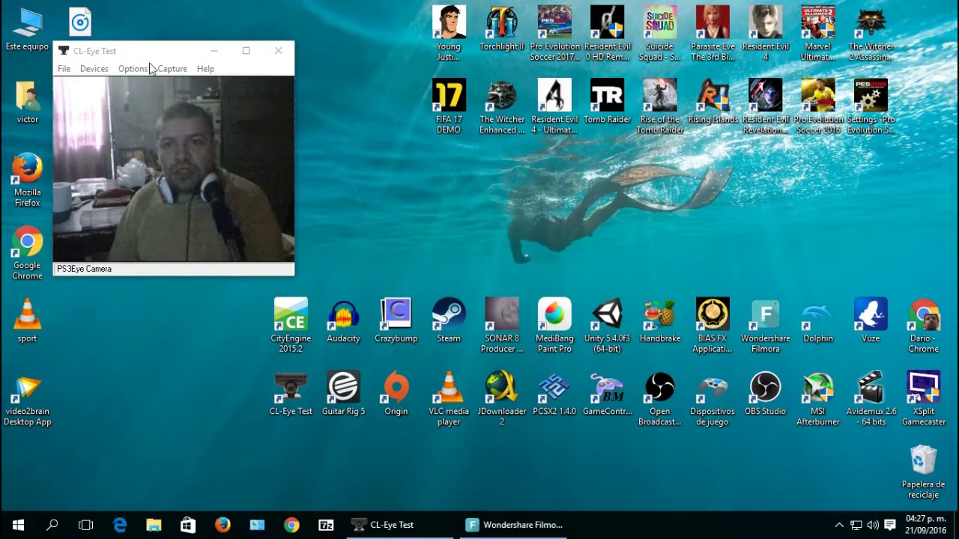
left_click_drag(157, 57, 279, 60)
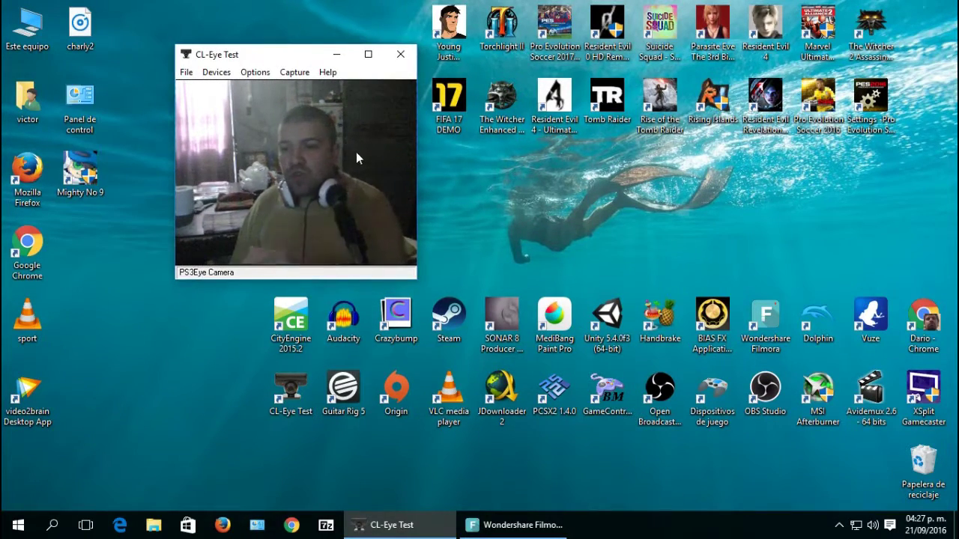